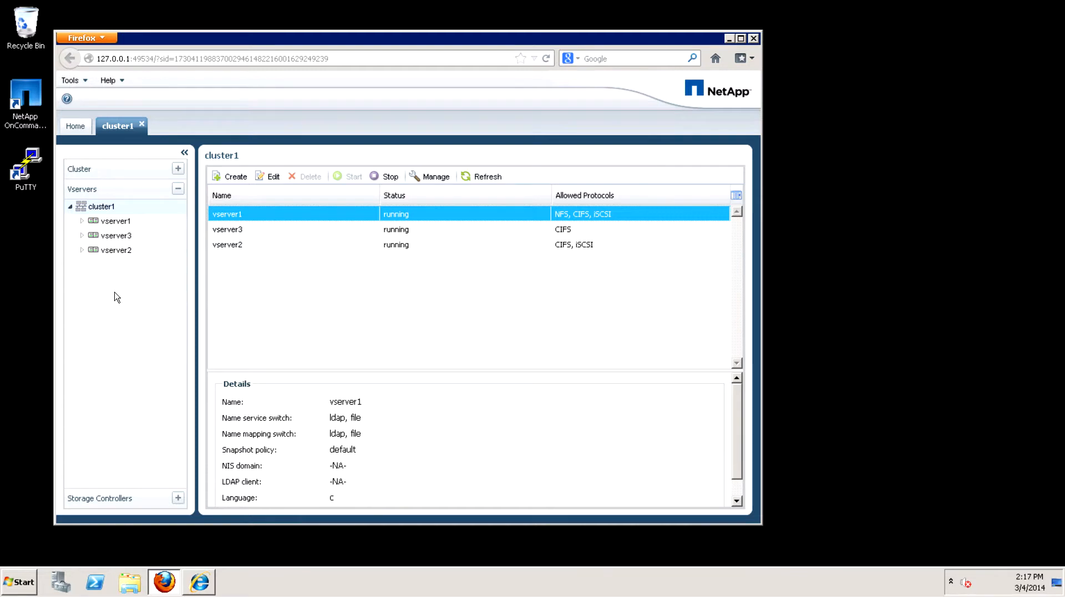
Examine the storage objects of vserver1, viewing its volumes and its CIFS shares.
left_click(82, 221)
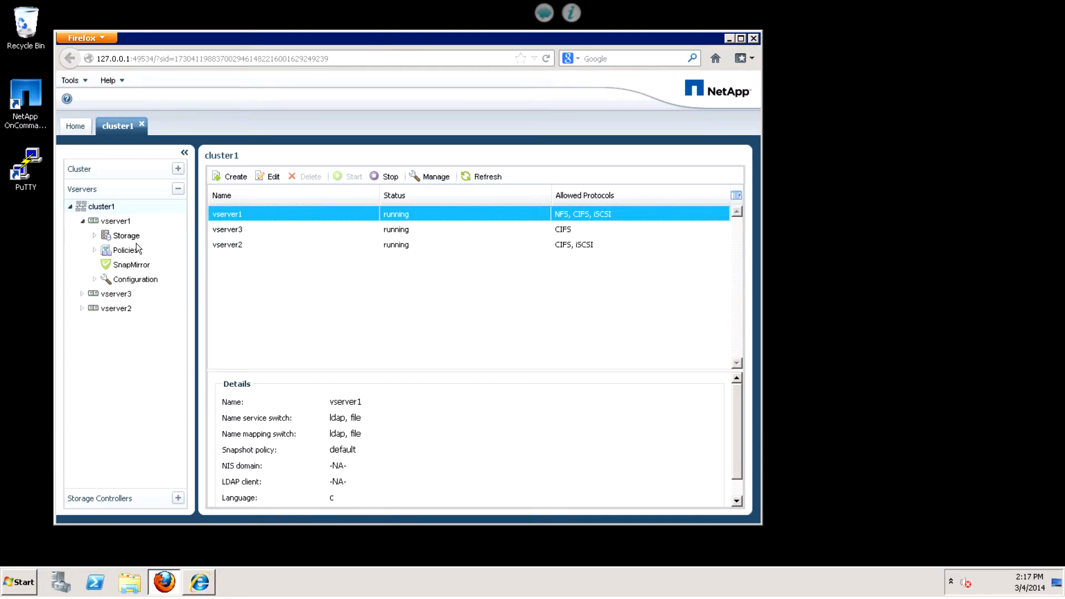
left_click(95, 235)
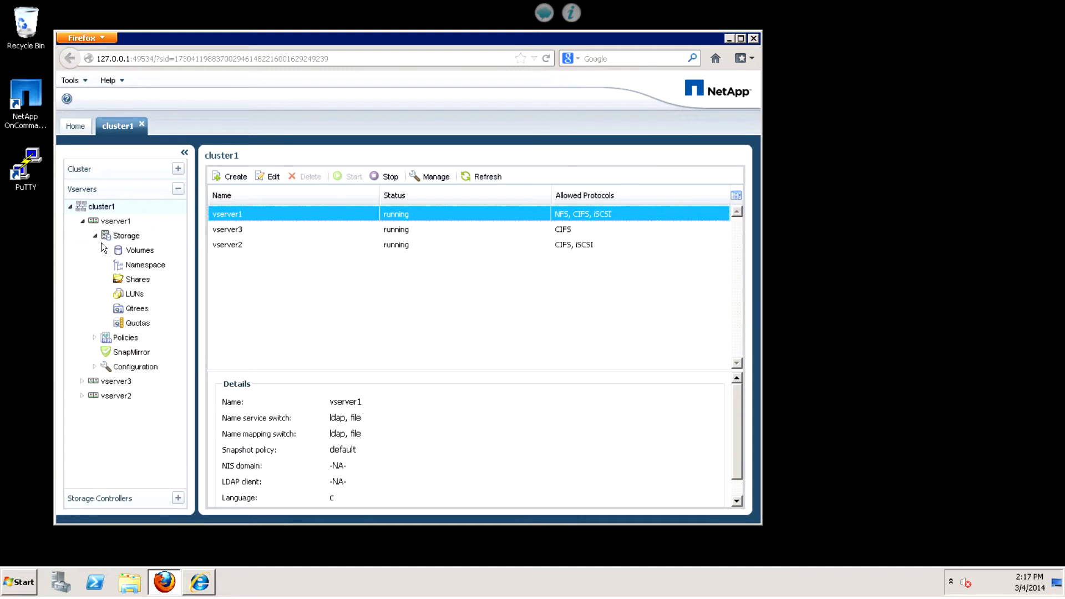
left_click(141, 254)
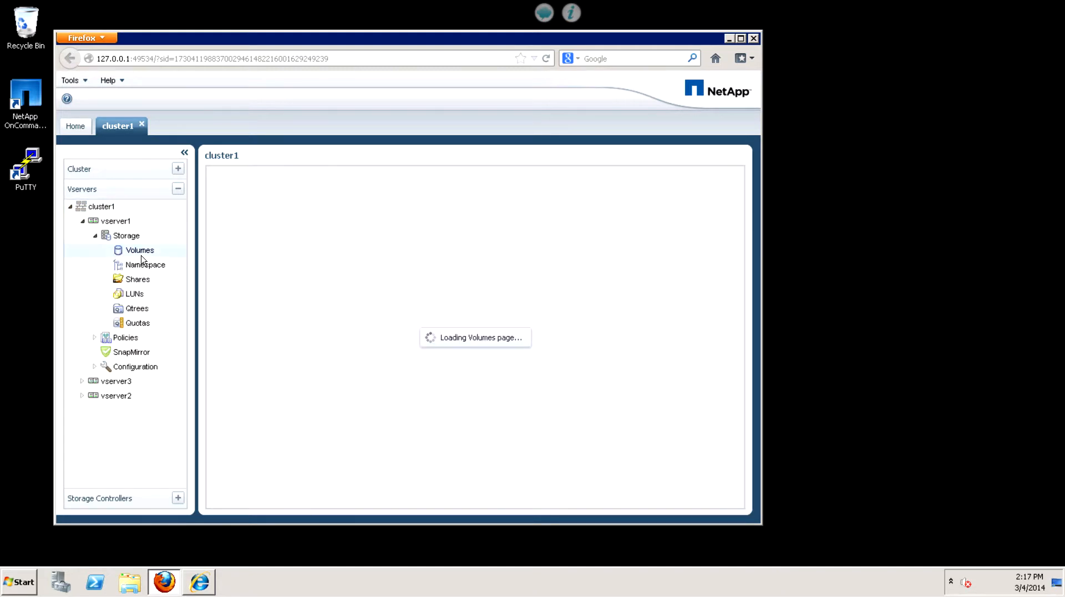
left_click(148, 287)
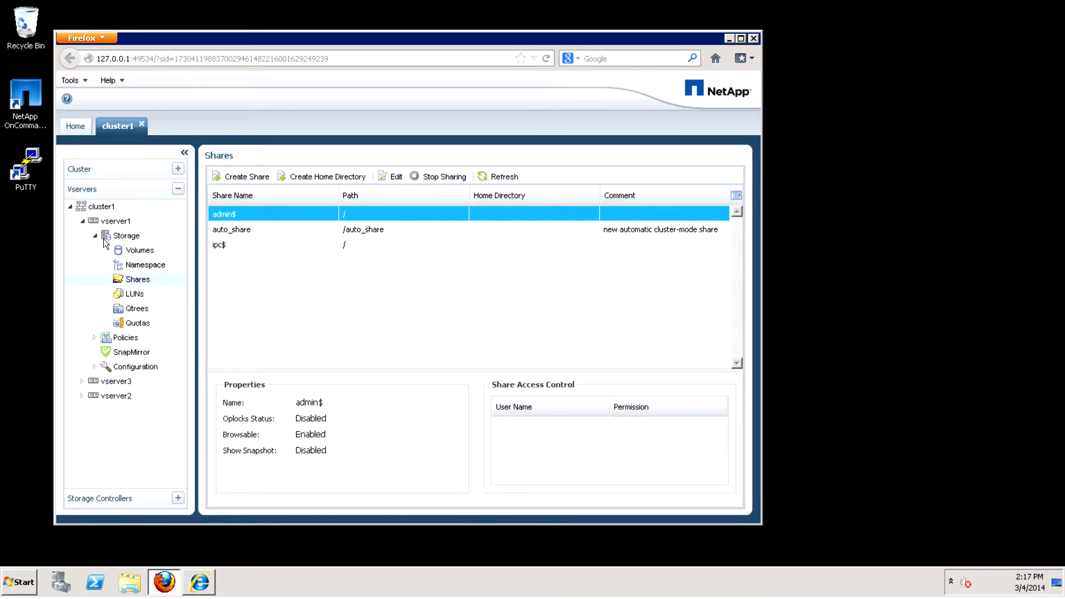
left_click(88, 232)
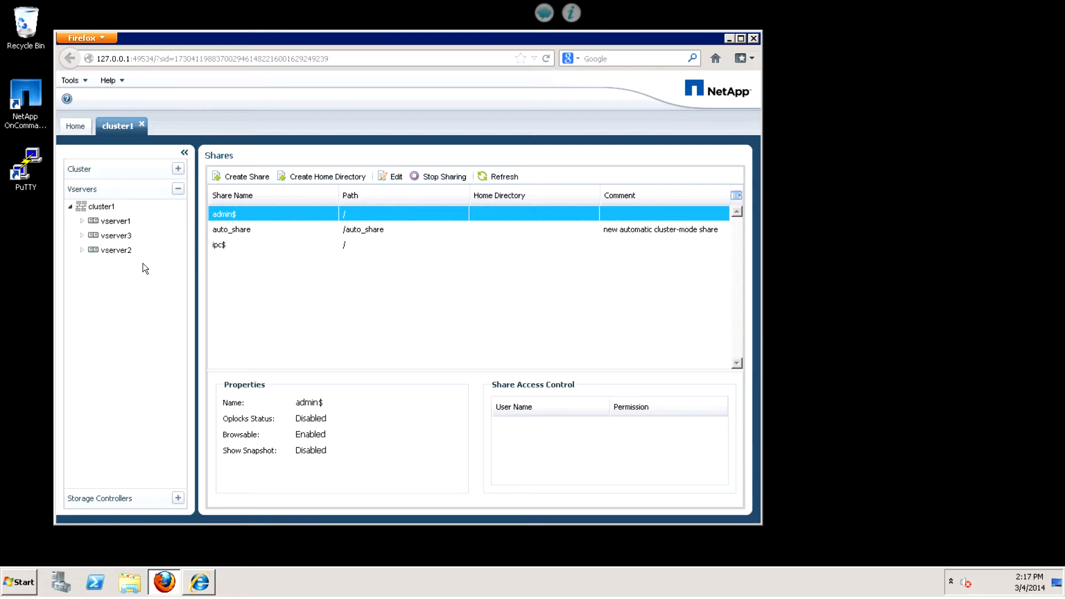
Switch to the WFA by NetApp window and clone the 'Create a Cluster-Mode Volume' workflow in the Designer.
left_click(200, 581)
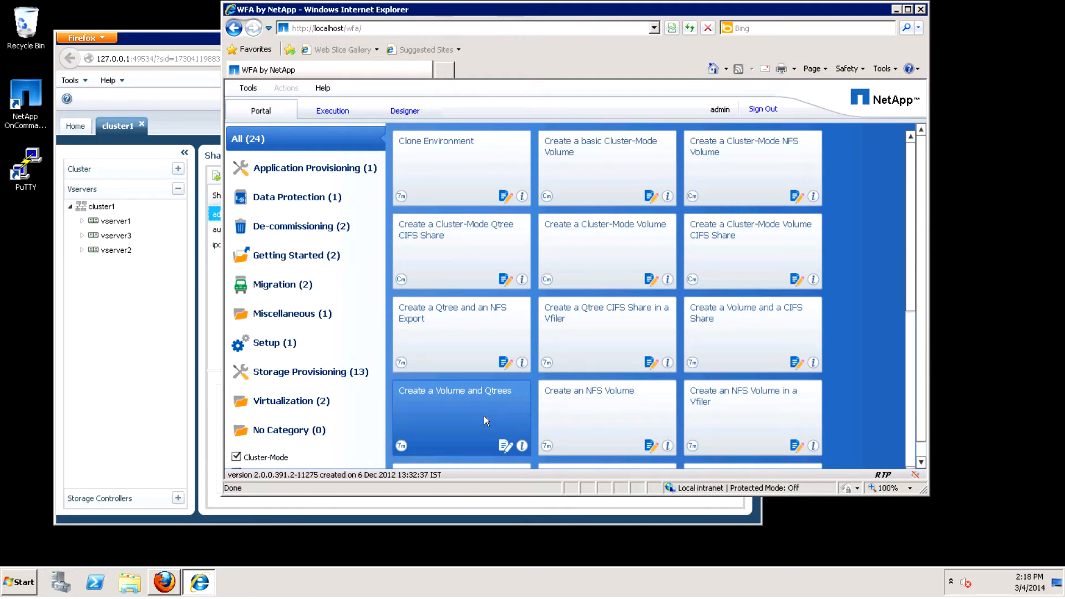
left_click(406, 113)
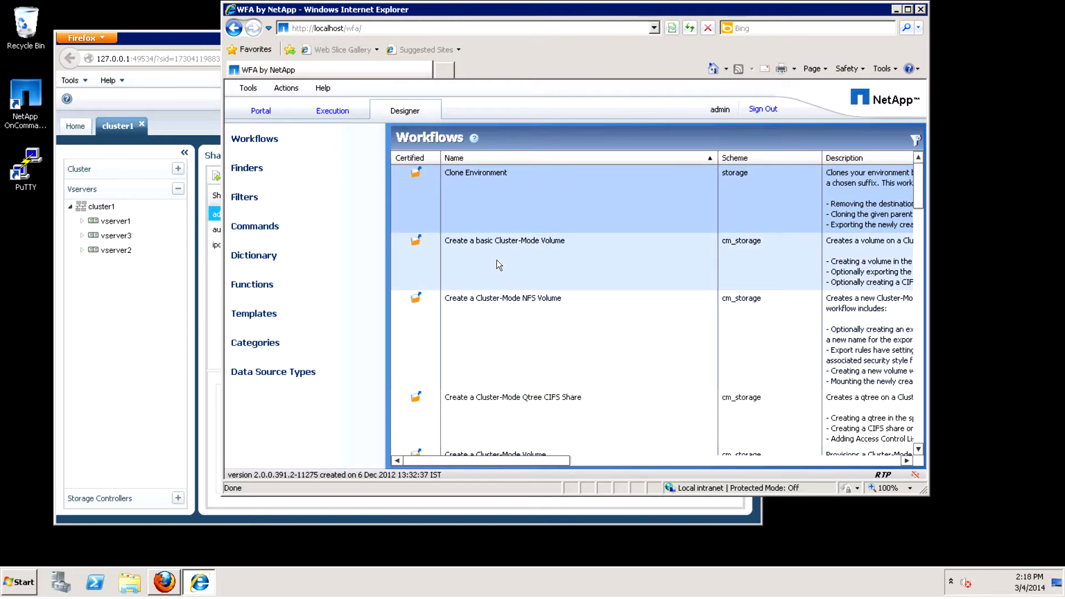
left_click_drag(921, 185, 928, 211)
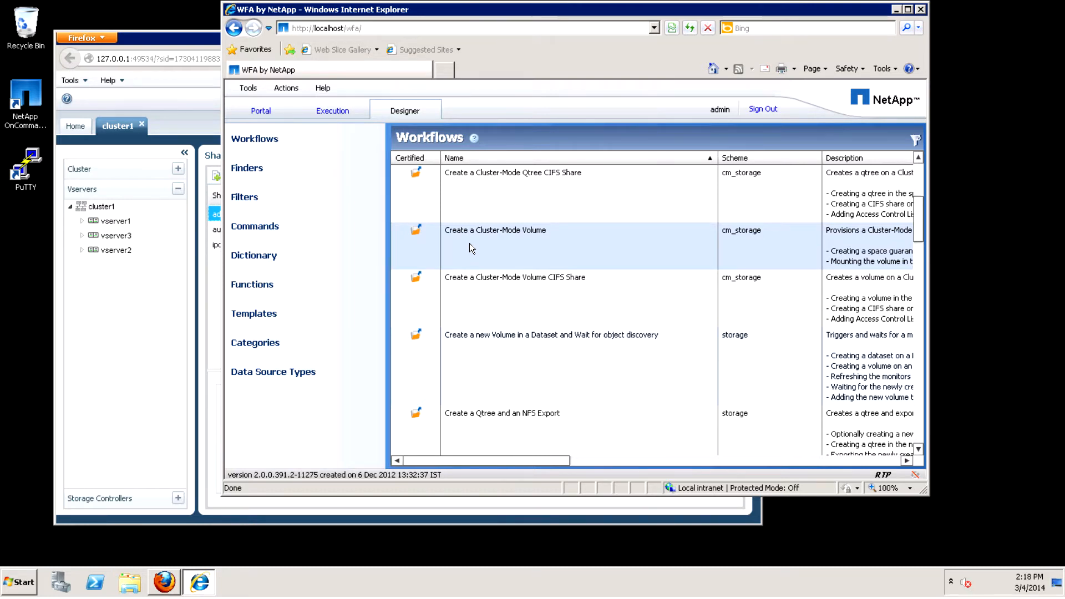
right_click(567, 242)
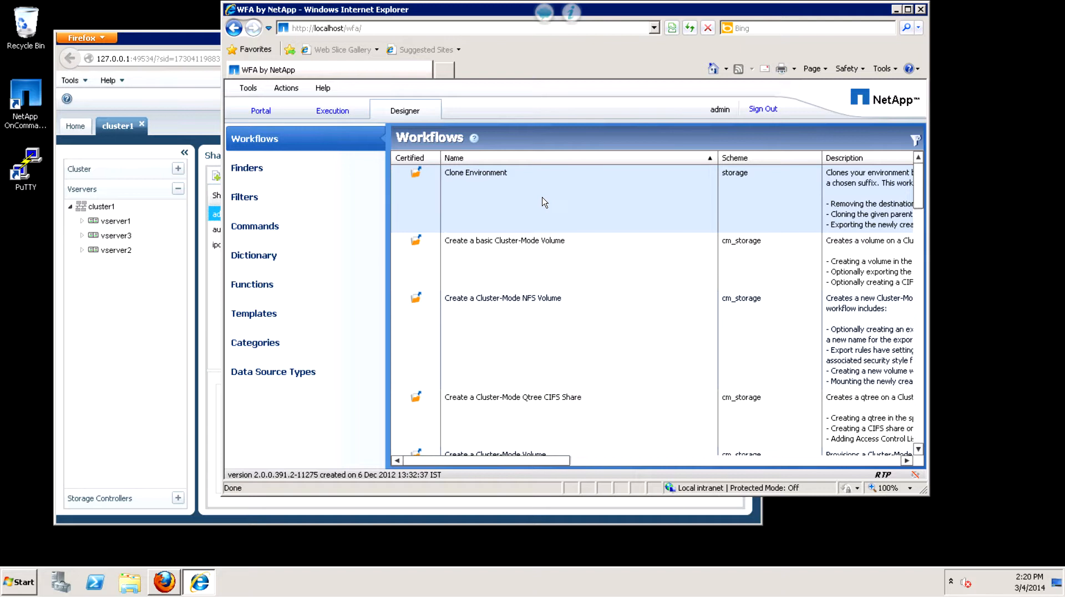
scroll(541, 198, "down", 5)
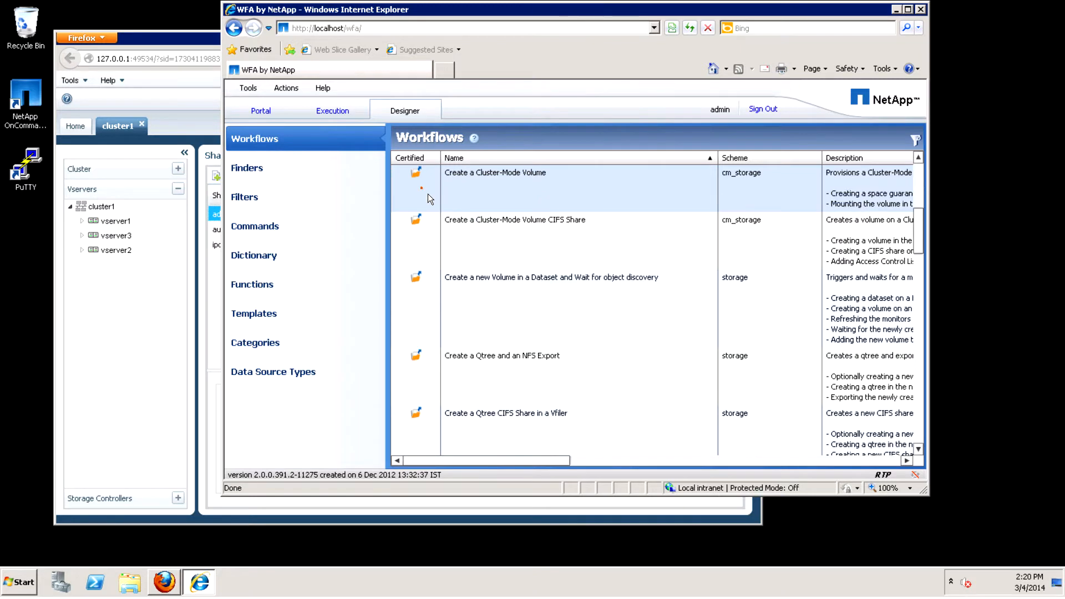
left_click(569, 193)
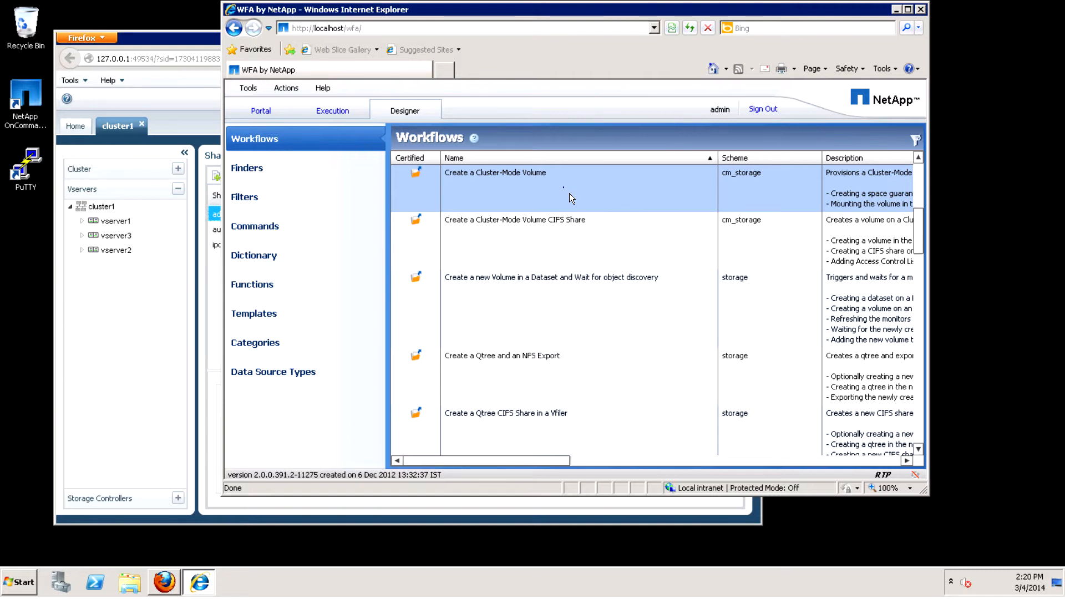
right_click(569, 193)
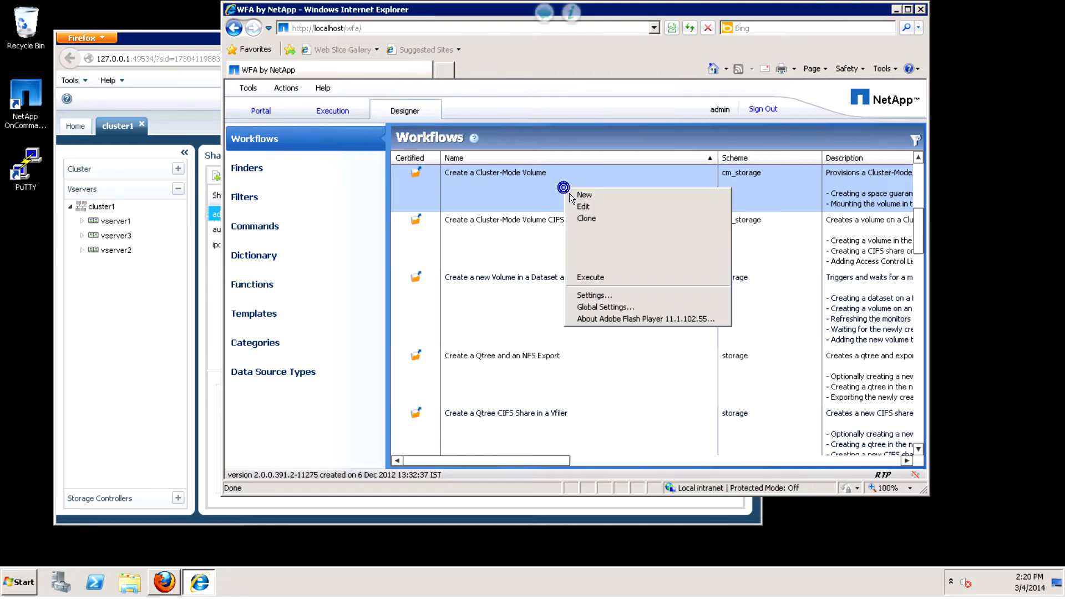
left_click(584, 223)
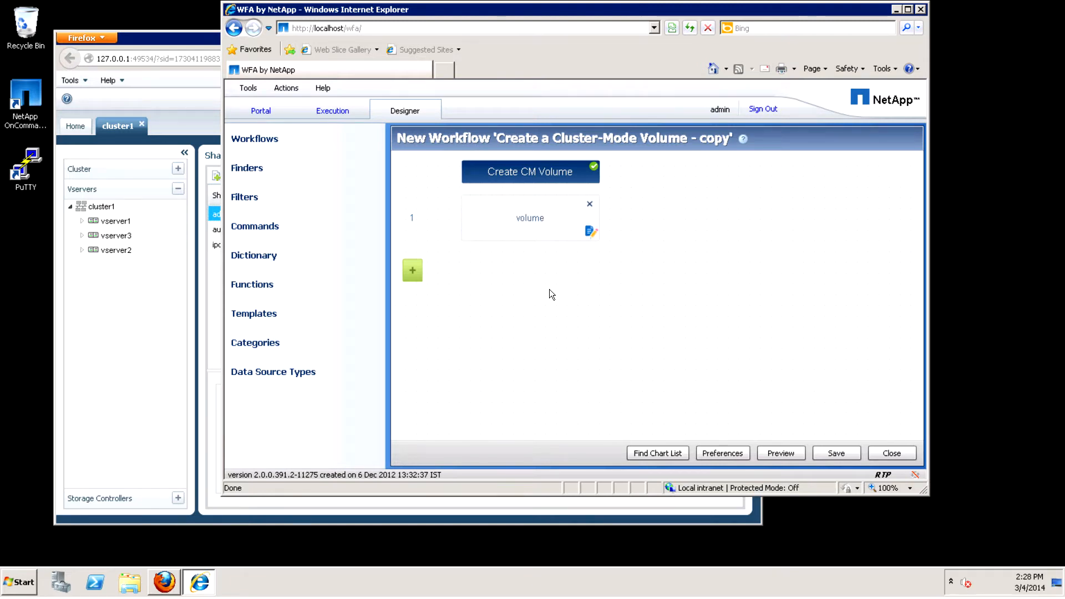
Rename the cloned workflow as 'Create a Cluster-Mode Volume With A CIFS Share' in its preferences.
left_click(530, 218)
left_click(724, 455)
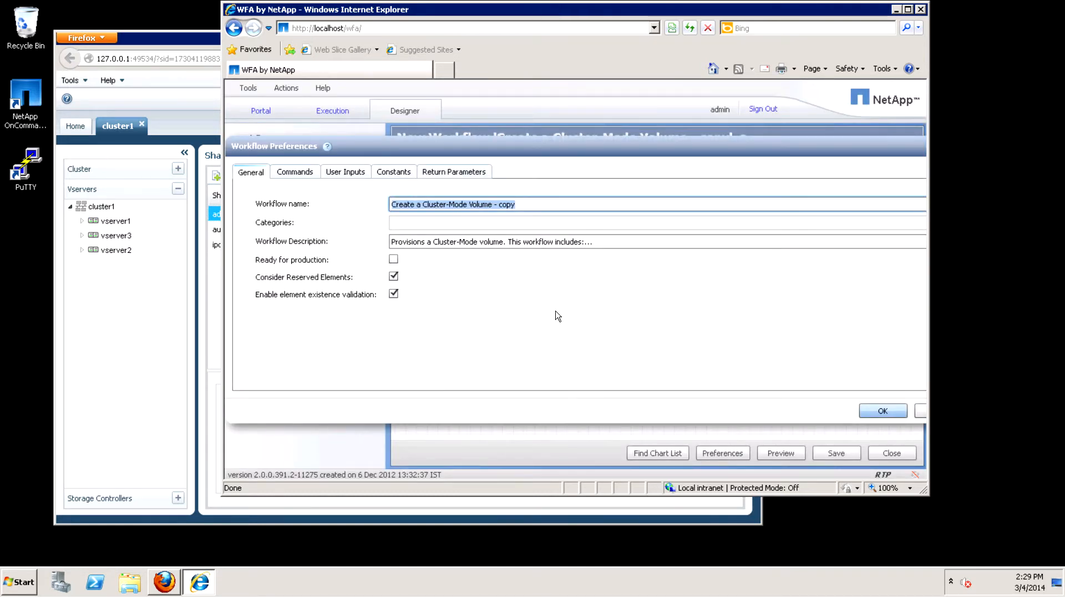
left_click(529, 209)
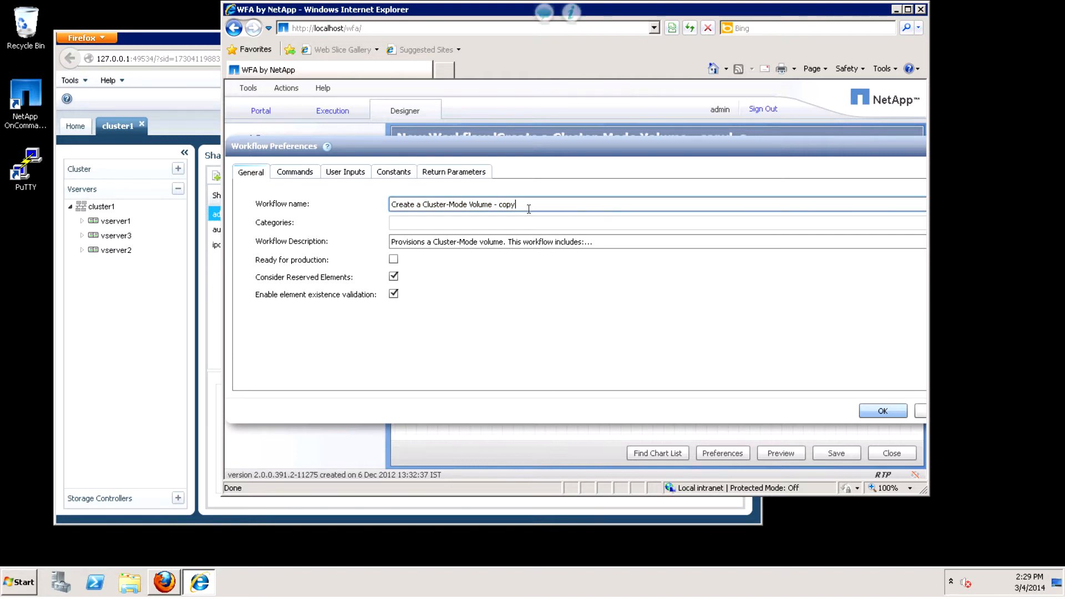
key("BackSpace")
key("BackSpace")
key("BackSpace")
key("BackSpace")
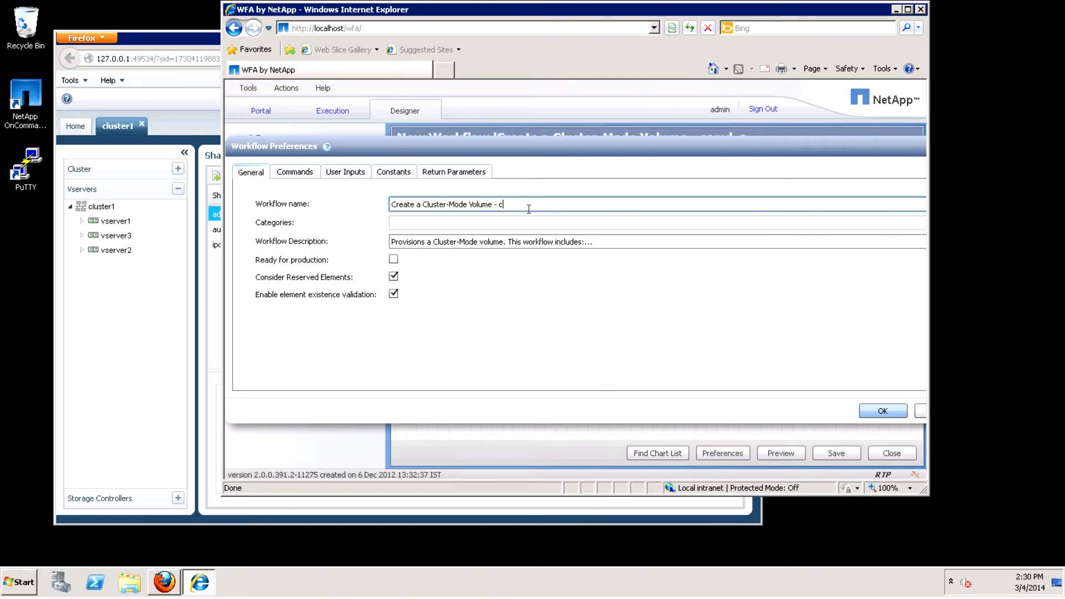
key("BackSpace")
key("BackSpace")
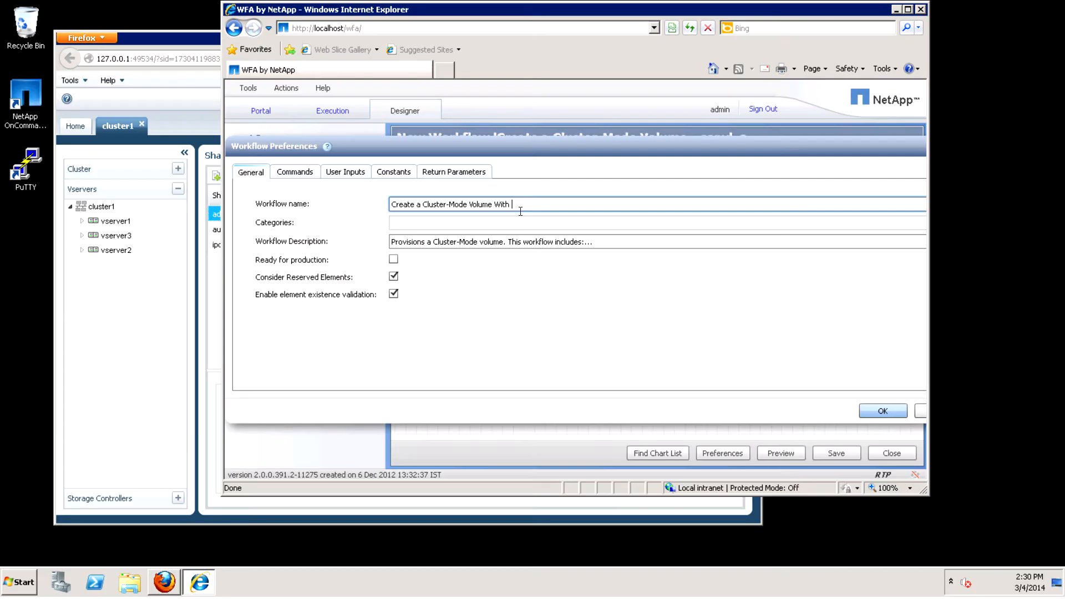
type("A CIFS Share")
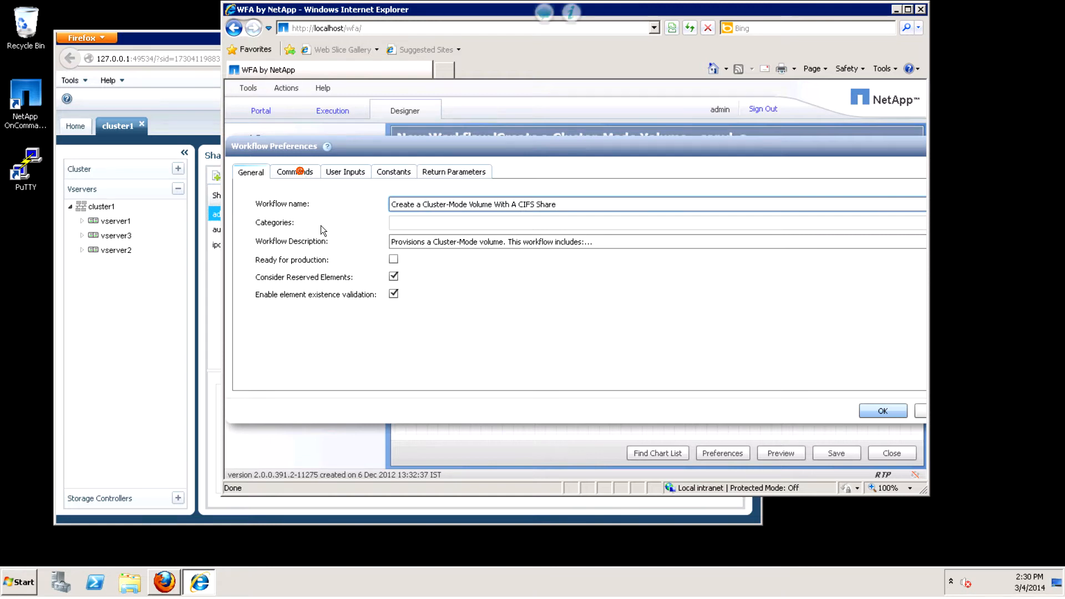
Add the cm_storage command 'Create CM CIFS Share' to the workflow's selected commands and apply the preferences.
left_click(305, 175)
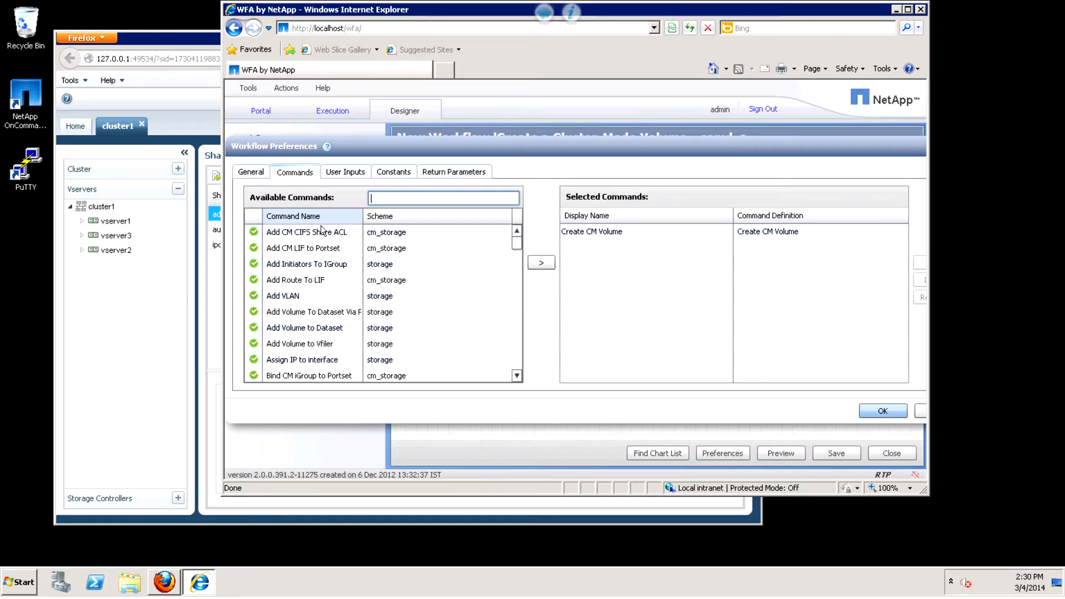
left_click(516, 361)
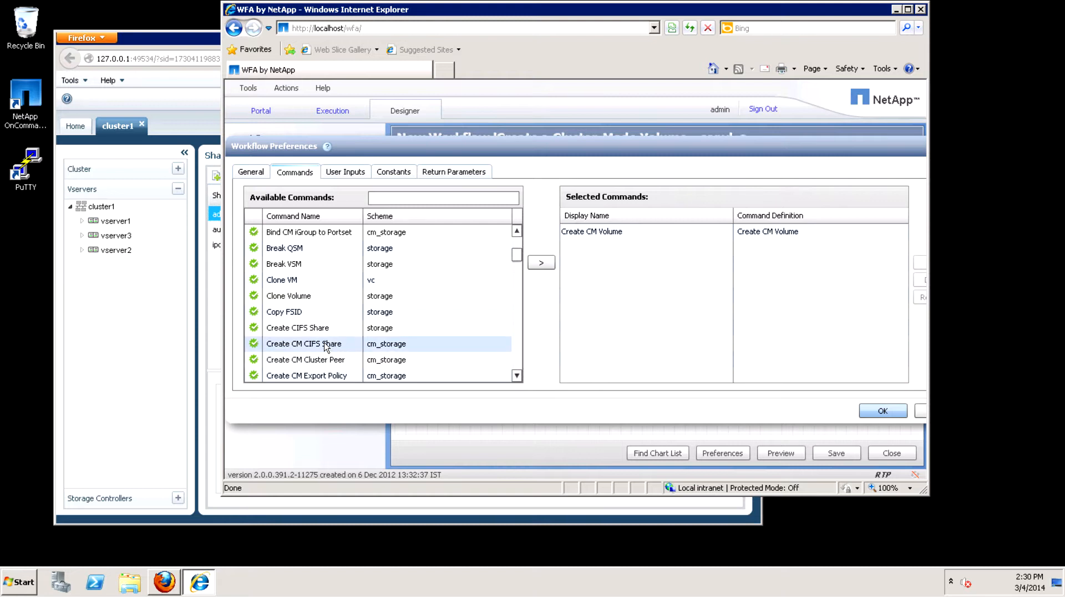
mouse_move(322, 350)
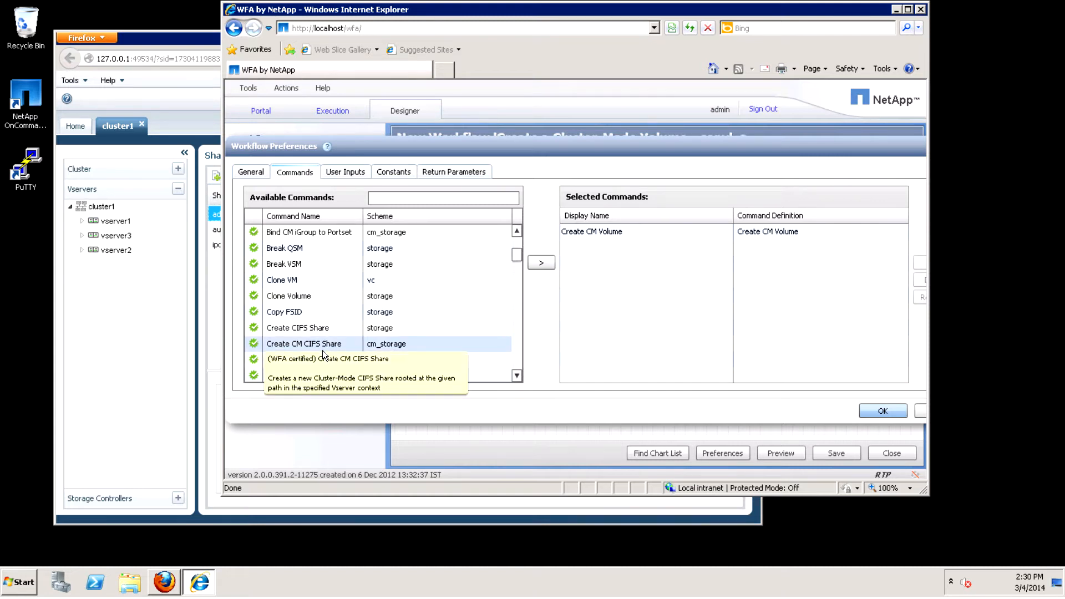
left_click(321, 344)
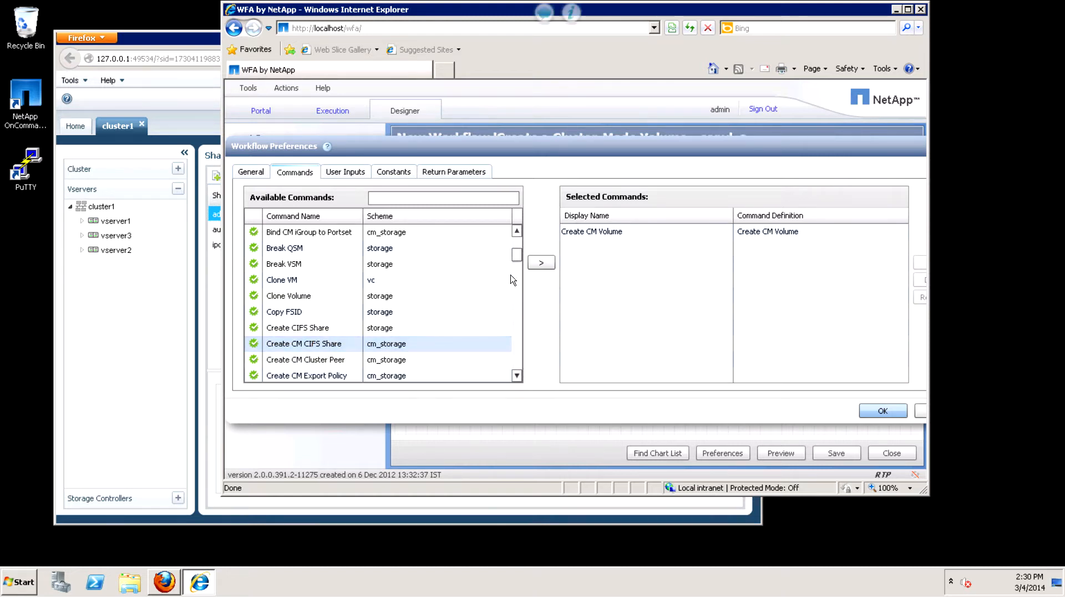
left_click(543, 270)
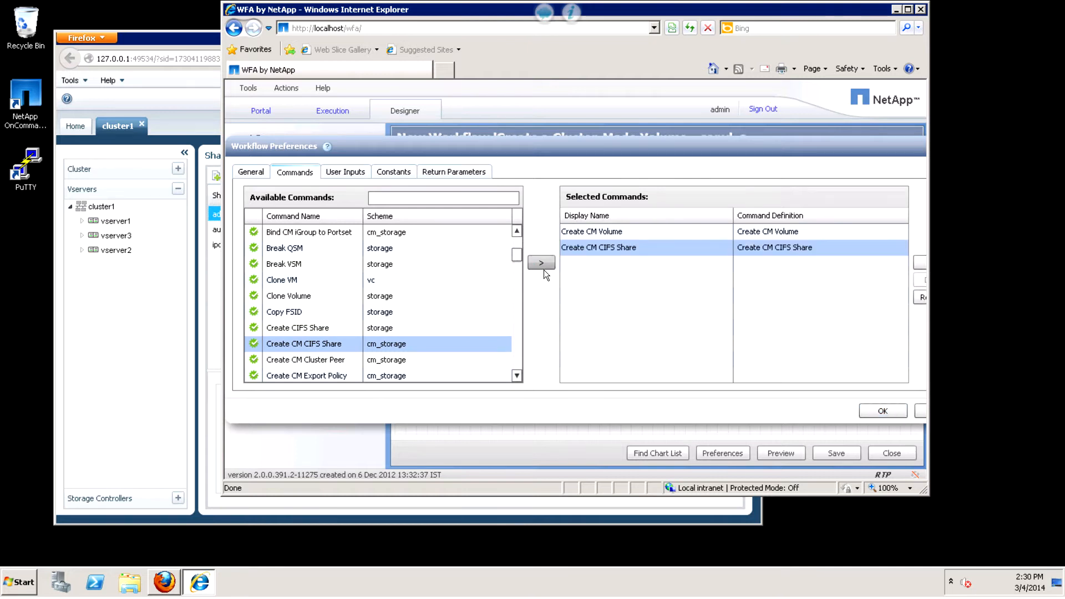
left_click(882, 411)
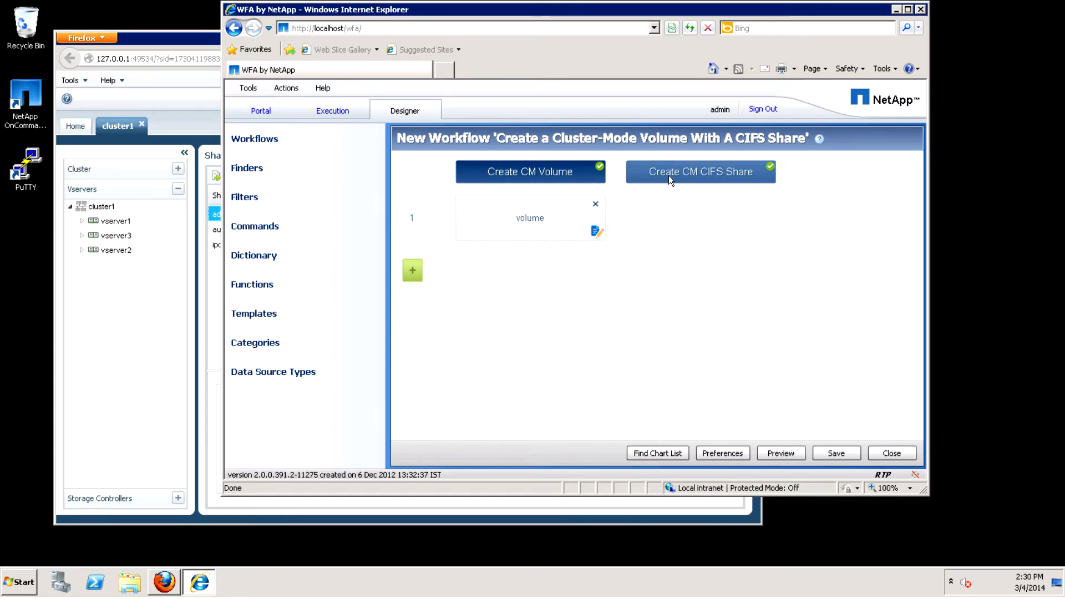
Open the parameters of 'Create CM CIFS Share' in row 1 and set the share name to $ShareName.
mouse_move(704, 236)
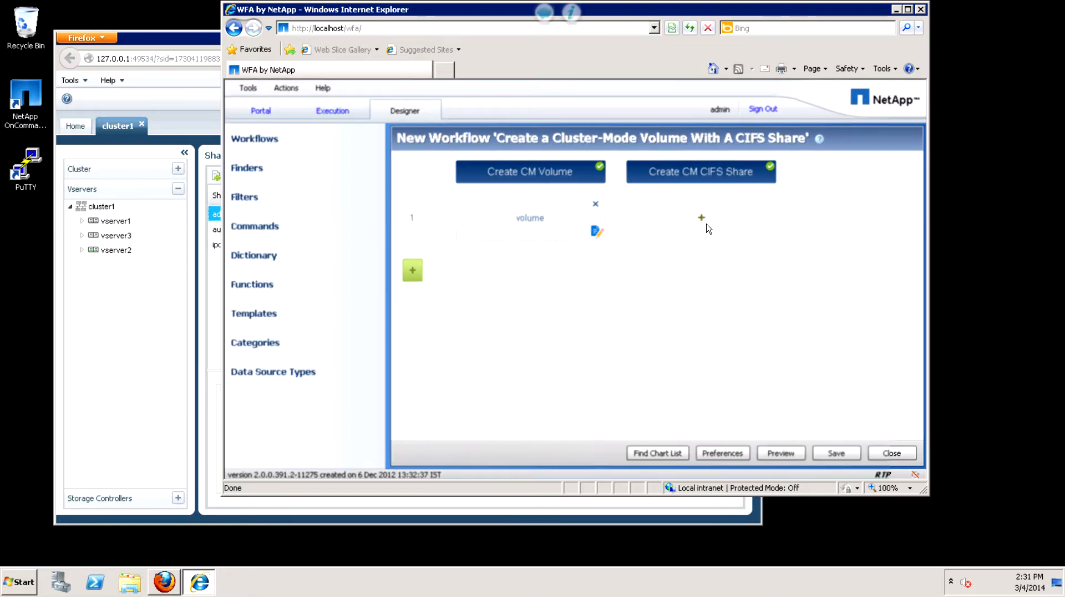
left_click(707, 224)
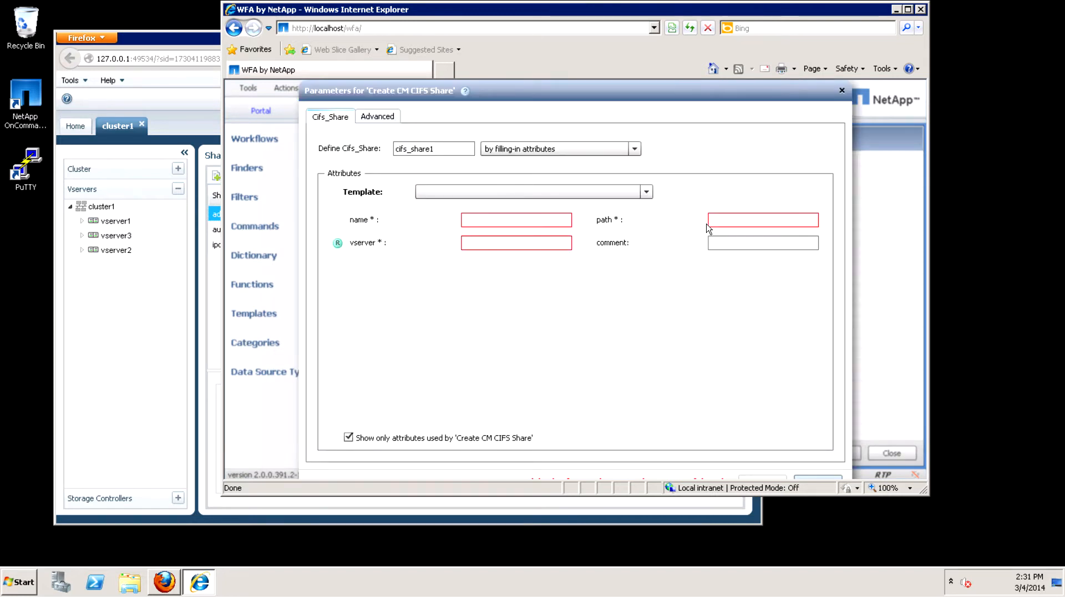
left_click(489, 226)
left_click(489, 226)
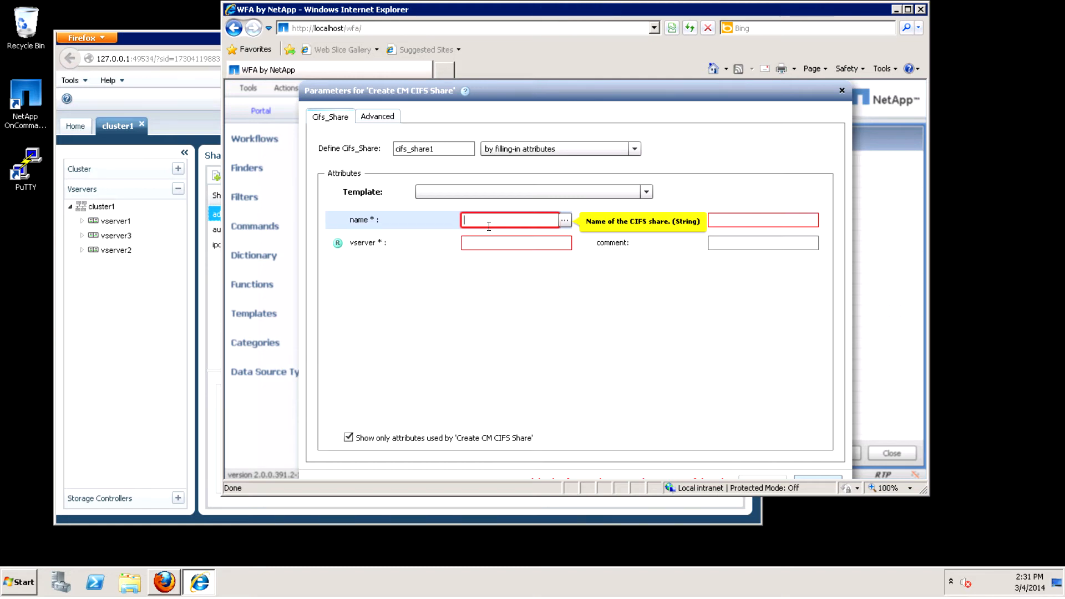
type("$")
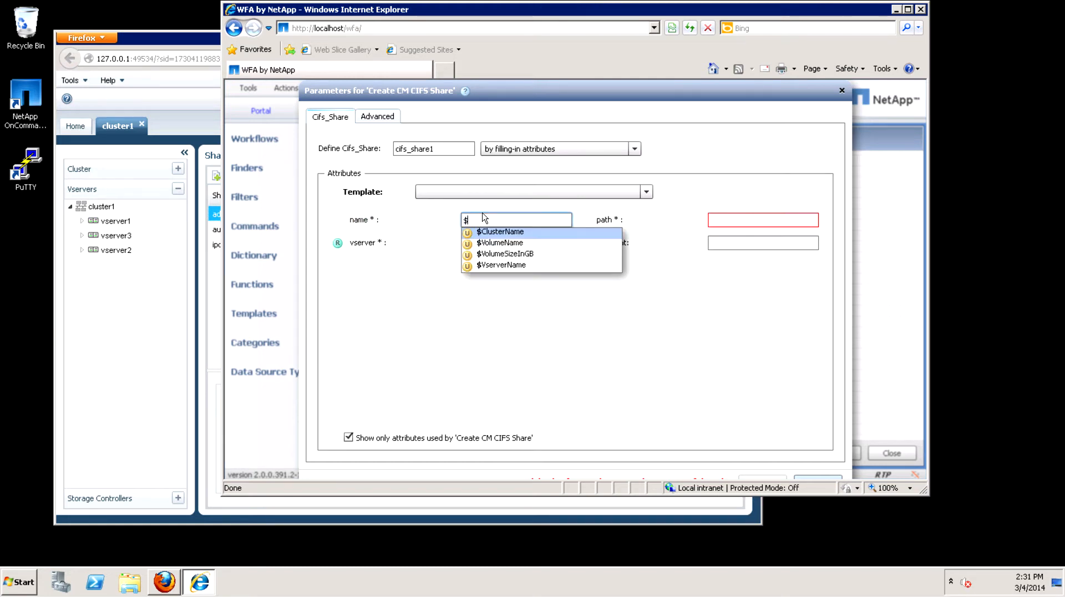
key("Escape")
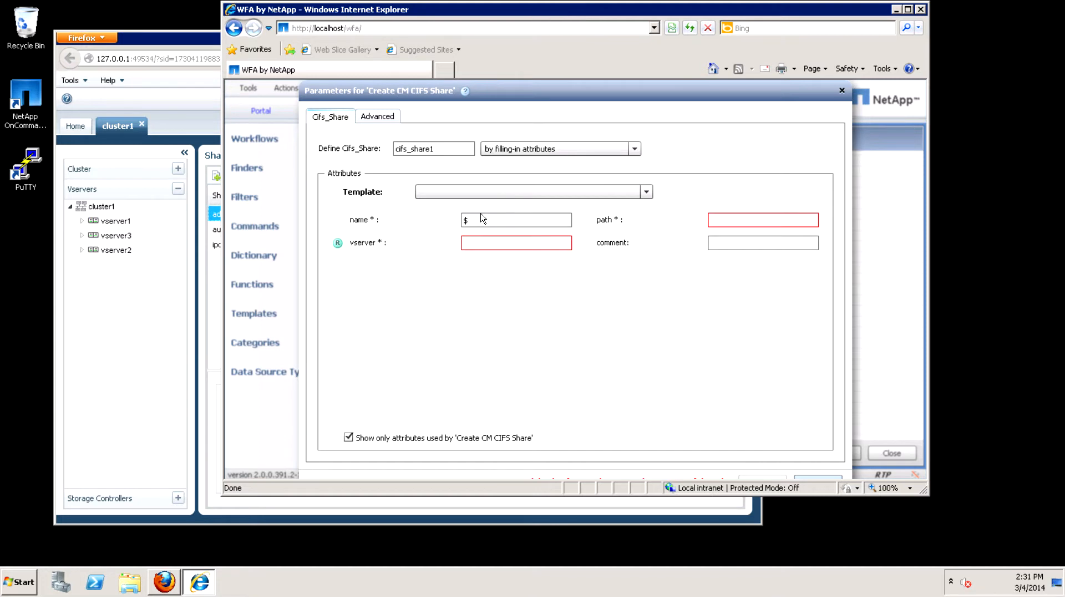
left_click(500, 222)
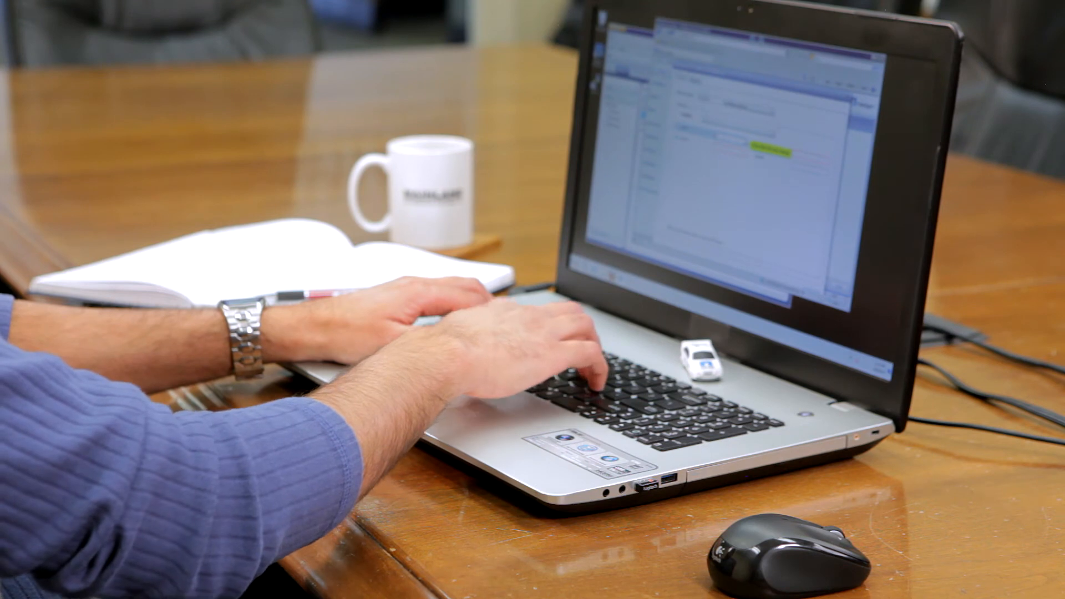
type("$Share")
type("Name")
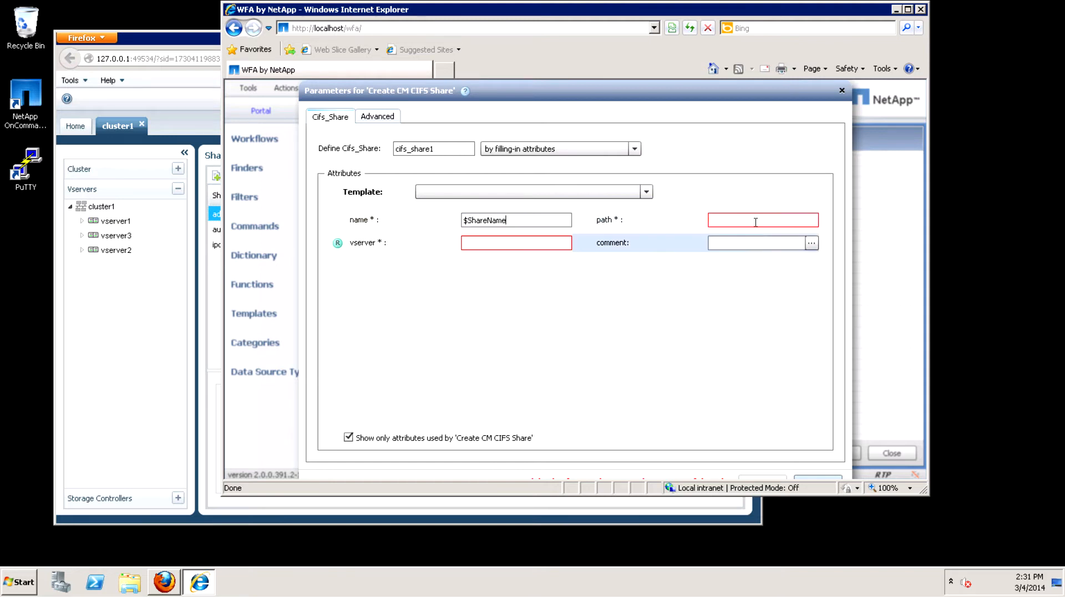
Set the CIFS share's path attribute to "/" + volume.name.
left_click(736, 221)
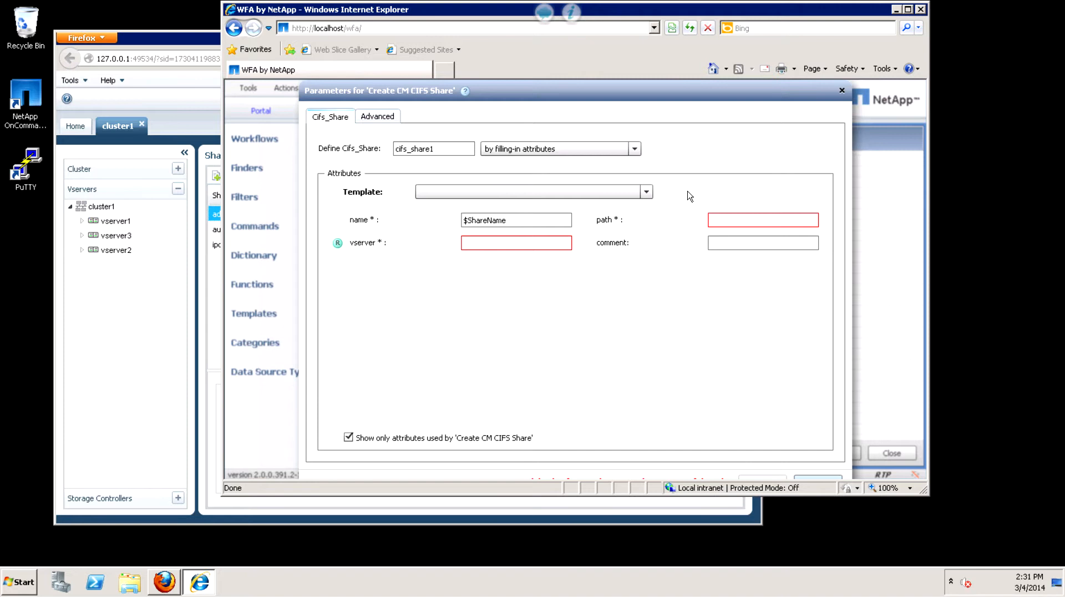
type("\"")
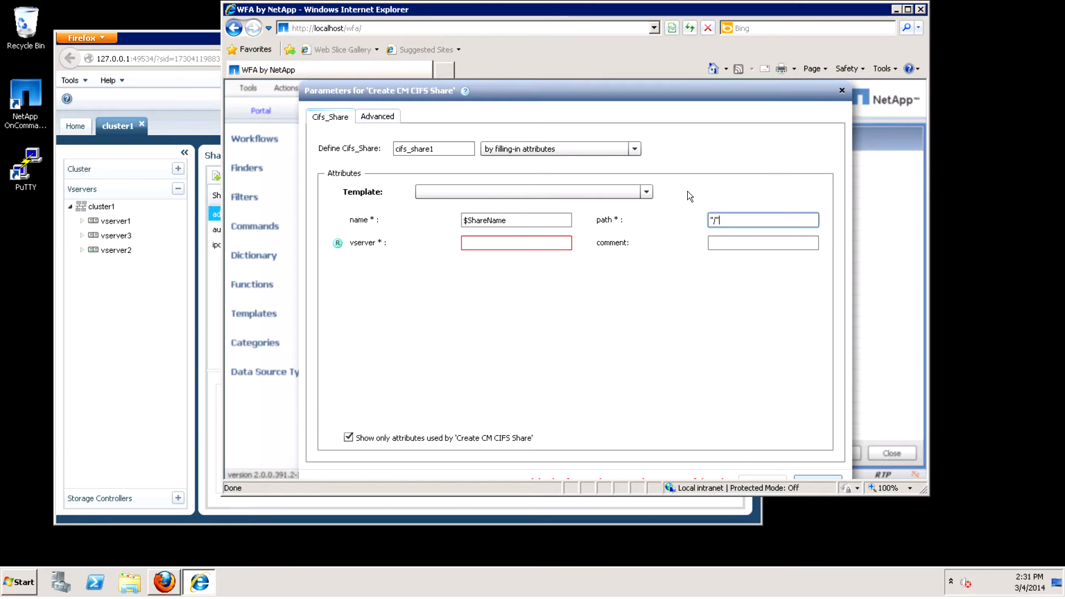
type("/\" + vo")
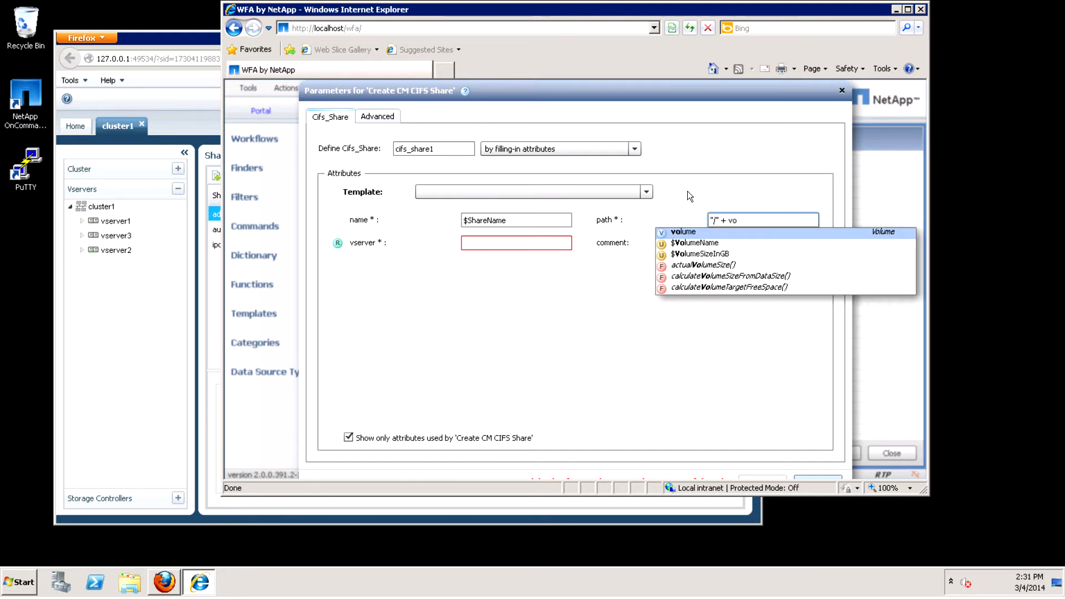
type("lume")
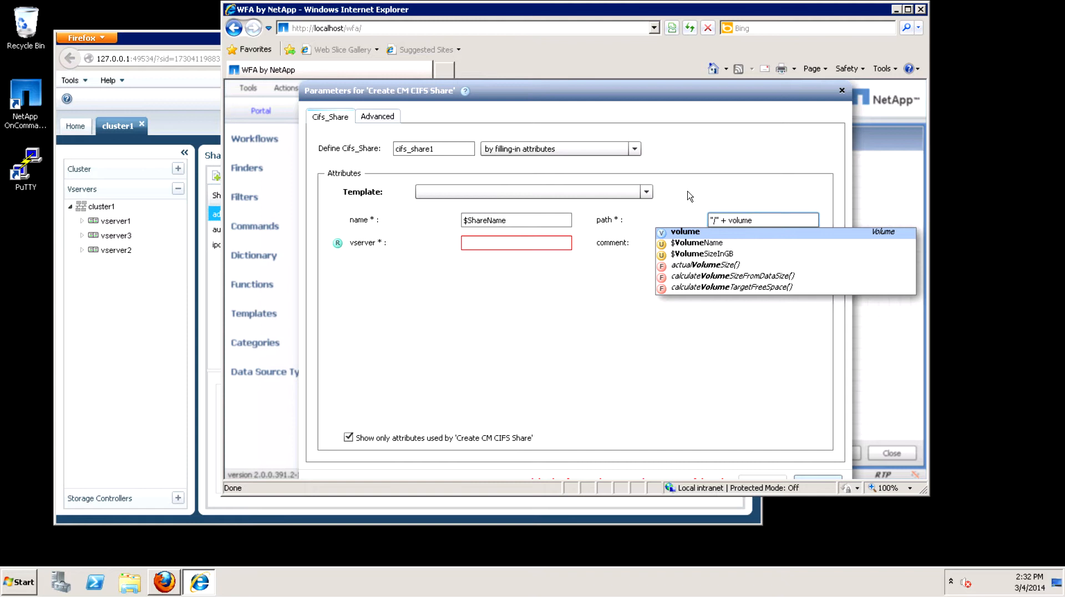
type(".")
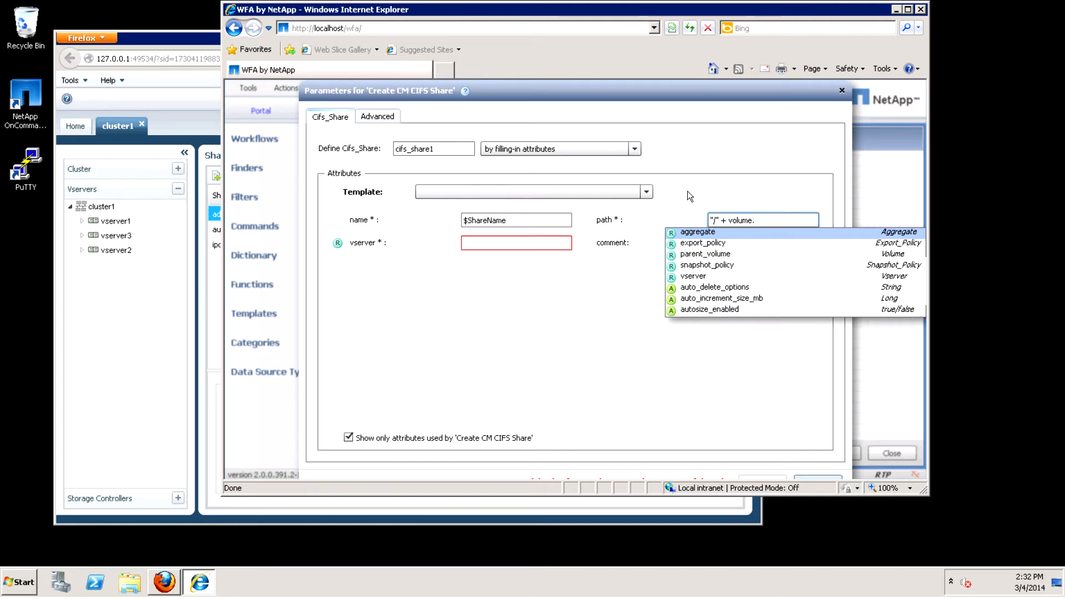
type("name")
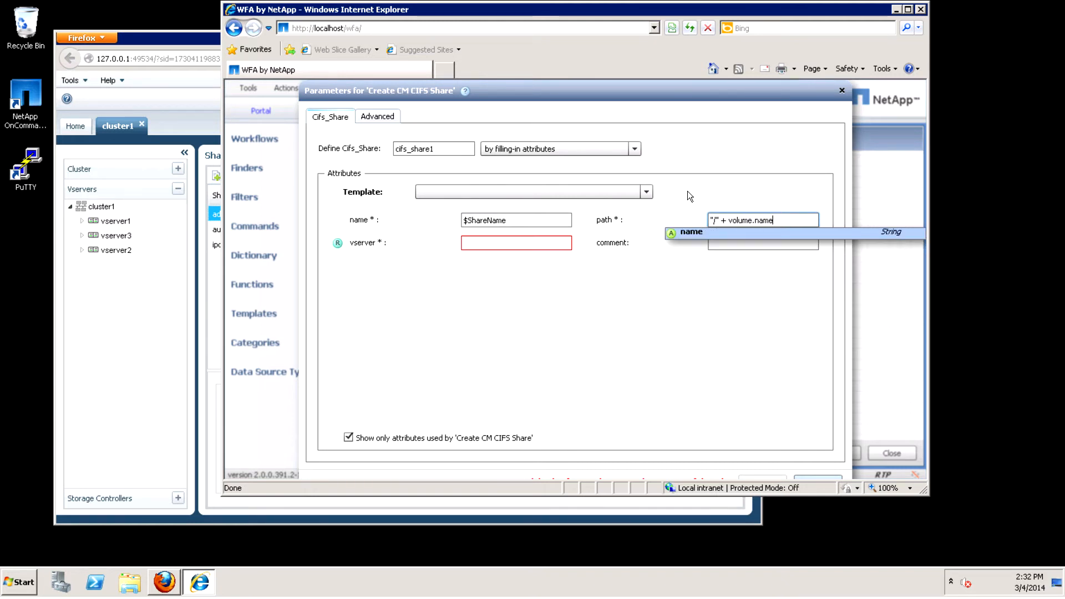
left_click(701, 235)
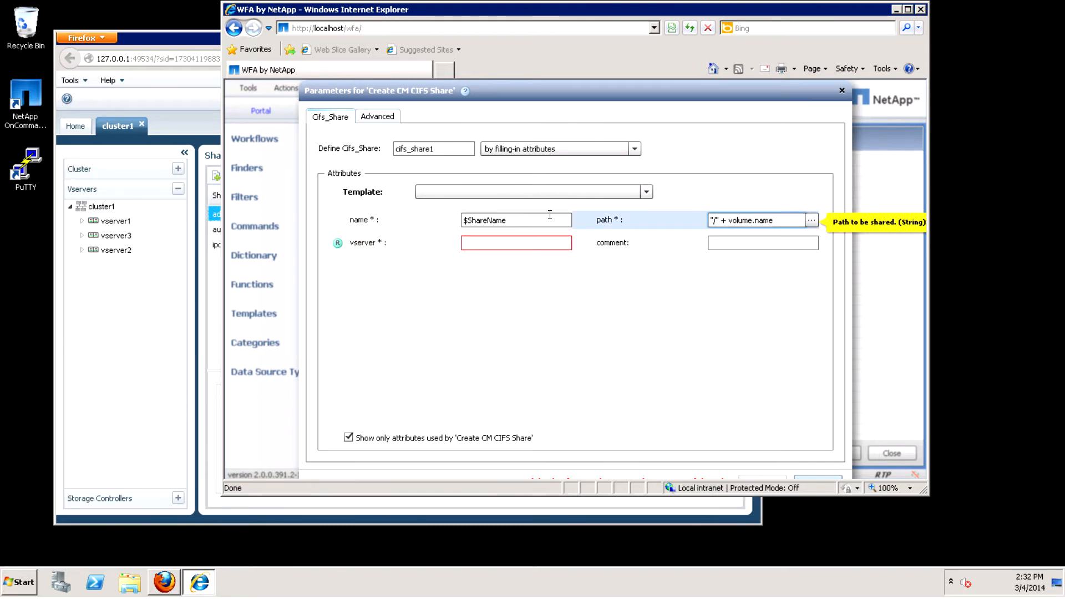
Set the share's vserver attribute to volume.vserver and apply the 'Create CM CIFS Share' parameters.
left_click(493, 245)
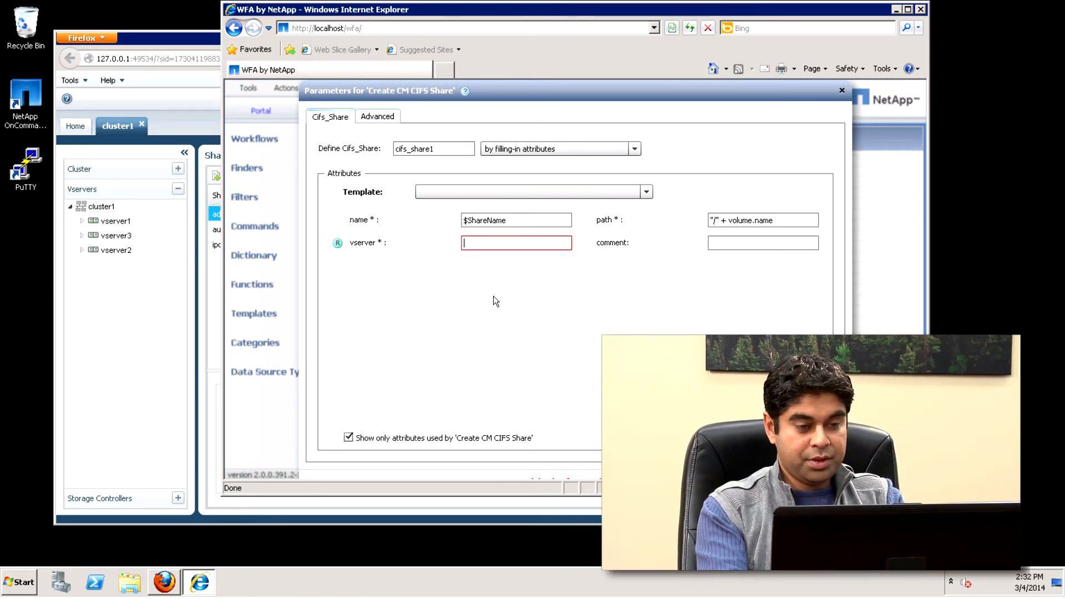
type("volume")
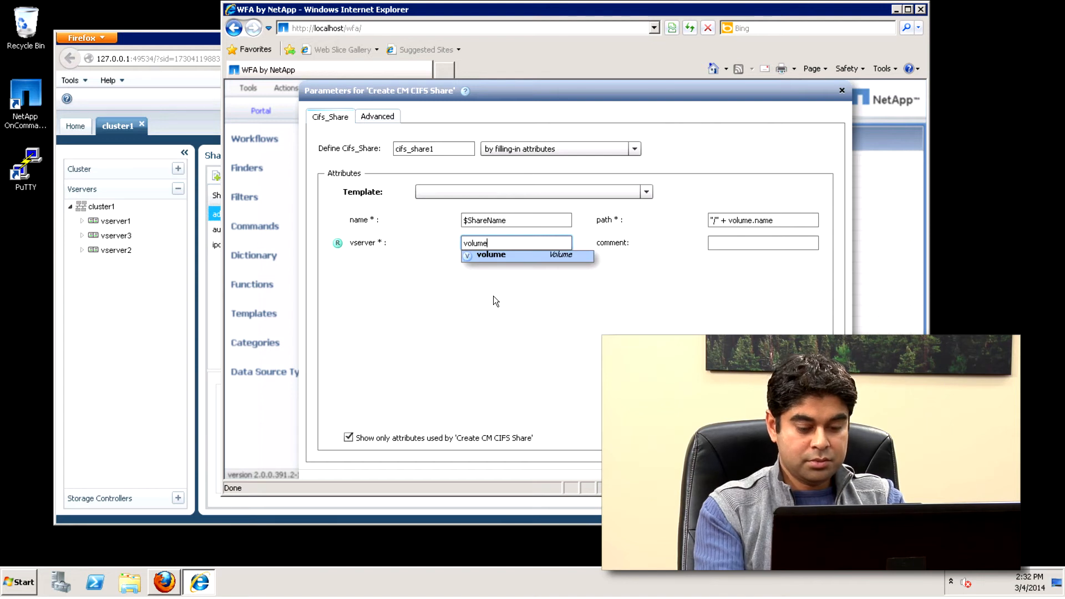
type(".")
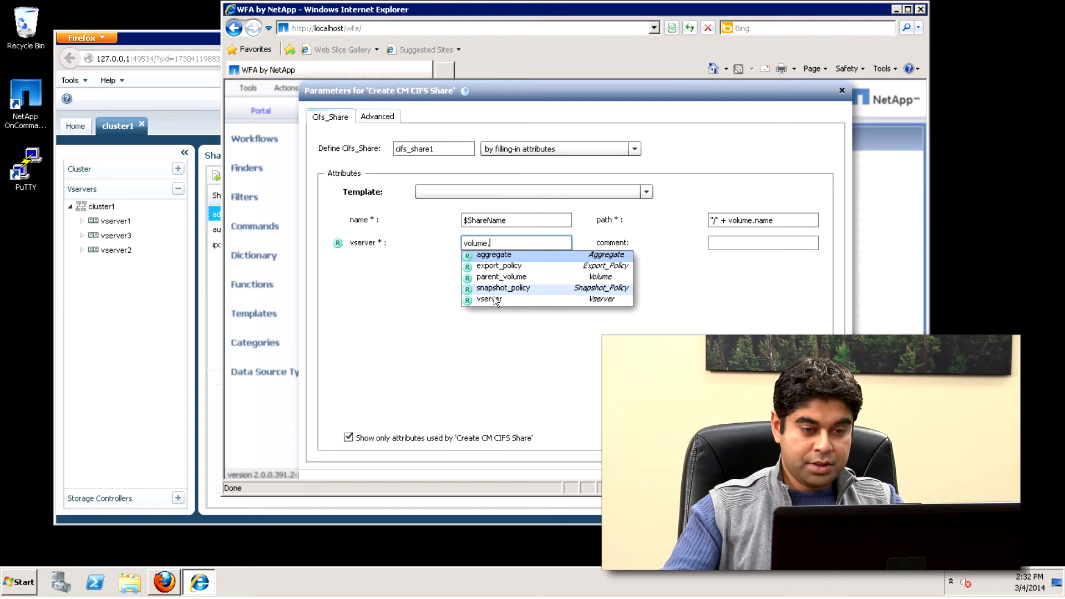
left_click(494, 302)
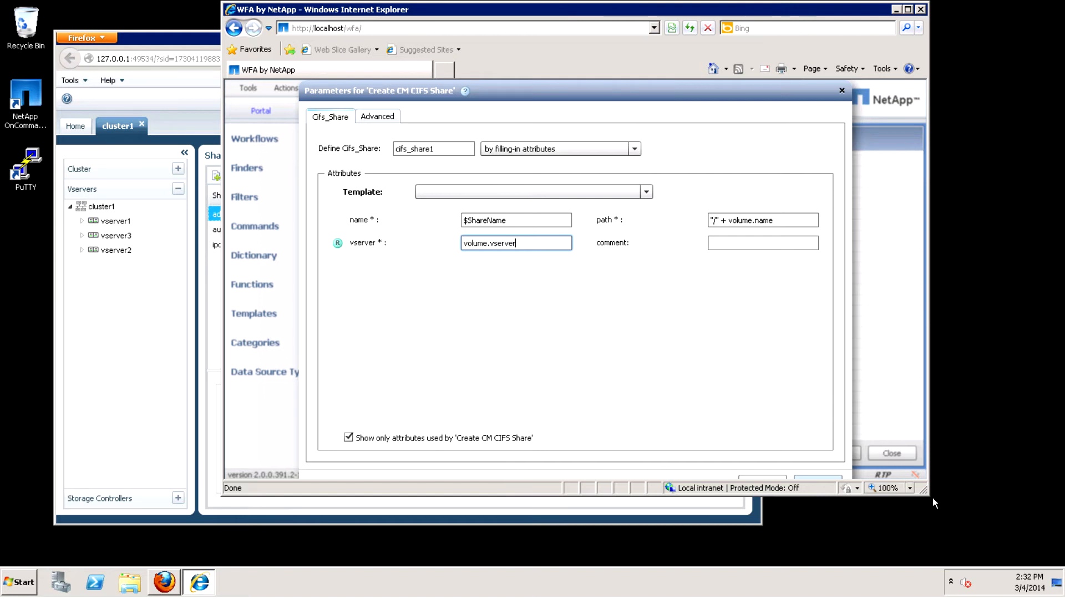
left_click_drag(925, 491, 674, 353)
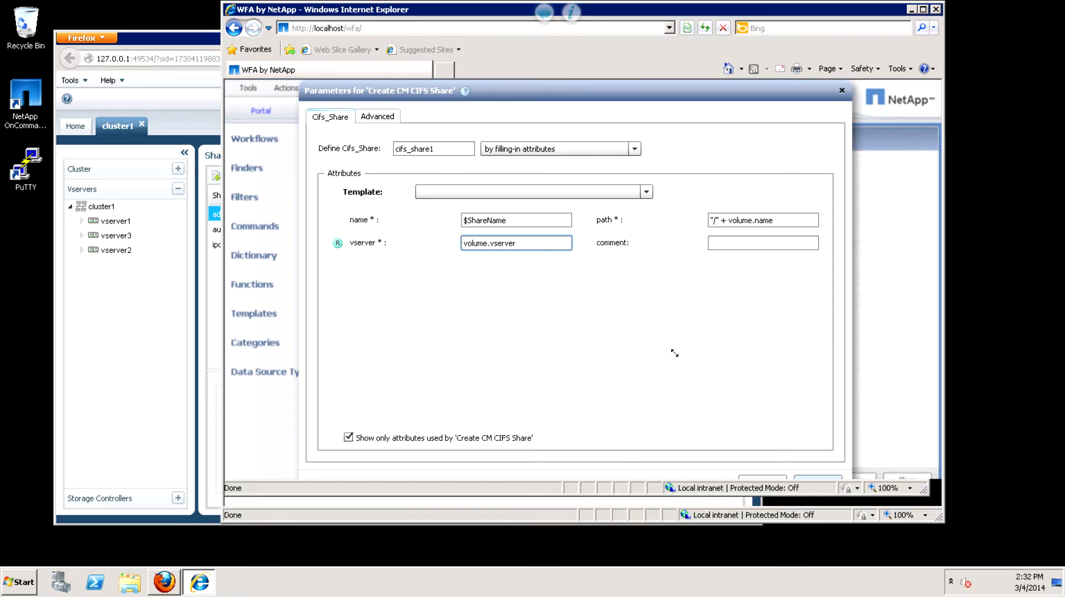
left_click(757, 487)
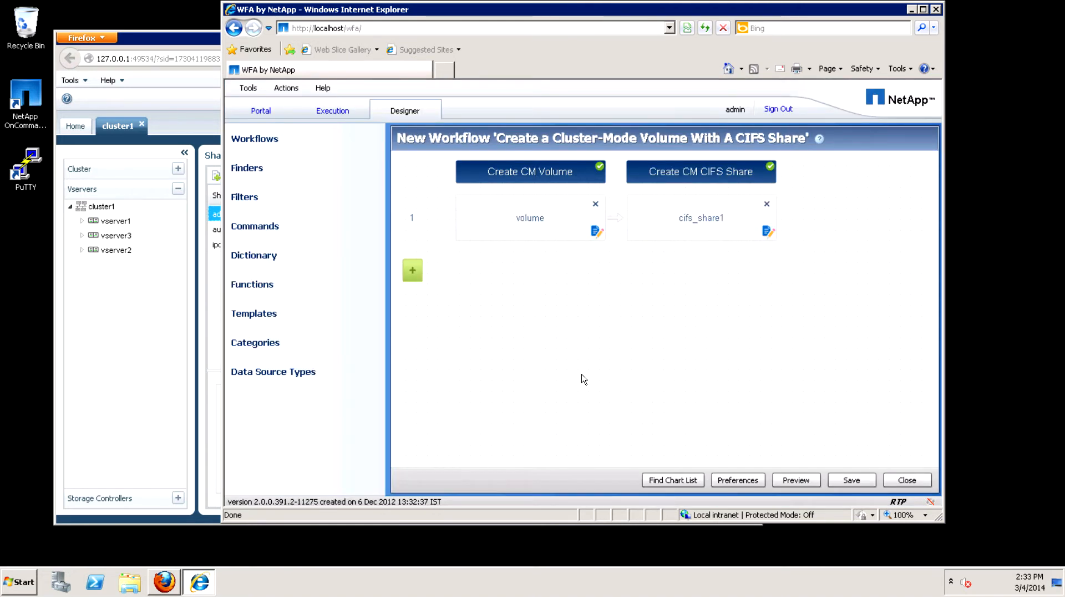
left_click(549, 221)
left_click(541, 332)
left_click(508, 228)
left_click(554, 301)
left_click(716, 174)
left_click(623, 318)
Save the new workflow 'Create a Cluster-Mode Volume With A CIFS Share' and close its editor.
left_click(855, 484)
left_click(908, 484)
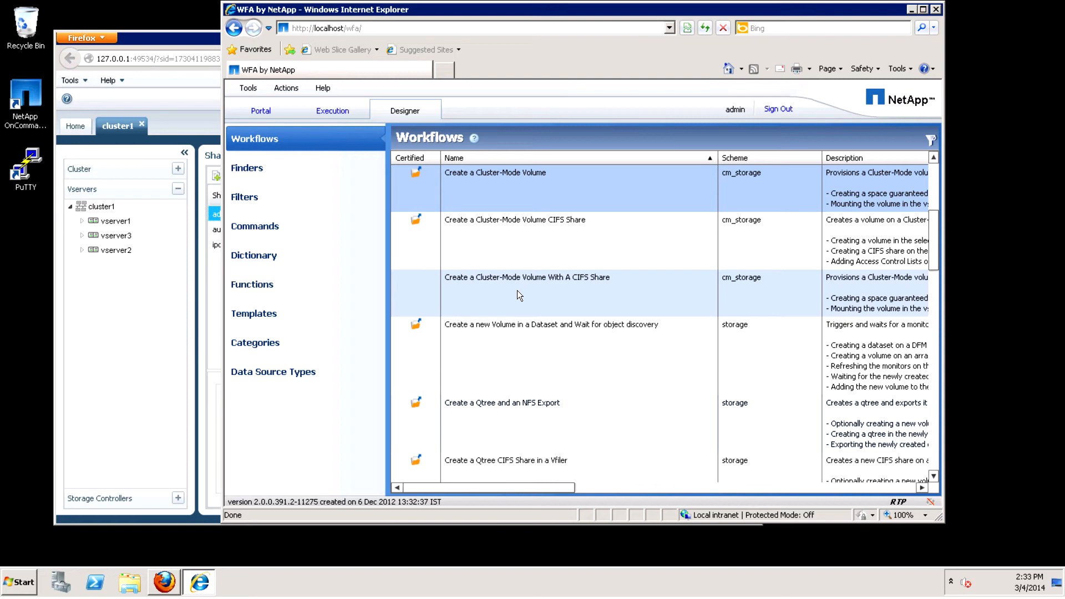
Switch to the Firefox window with cluster1 and check the existing volumes and shares in vserver2's storage.
left_click(168, 48)
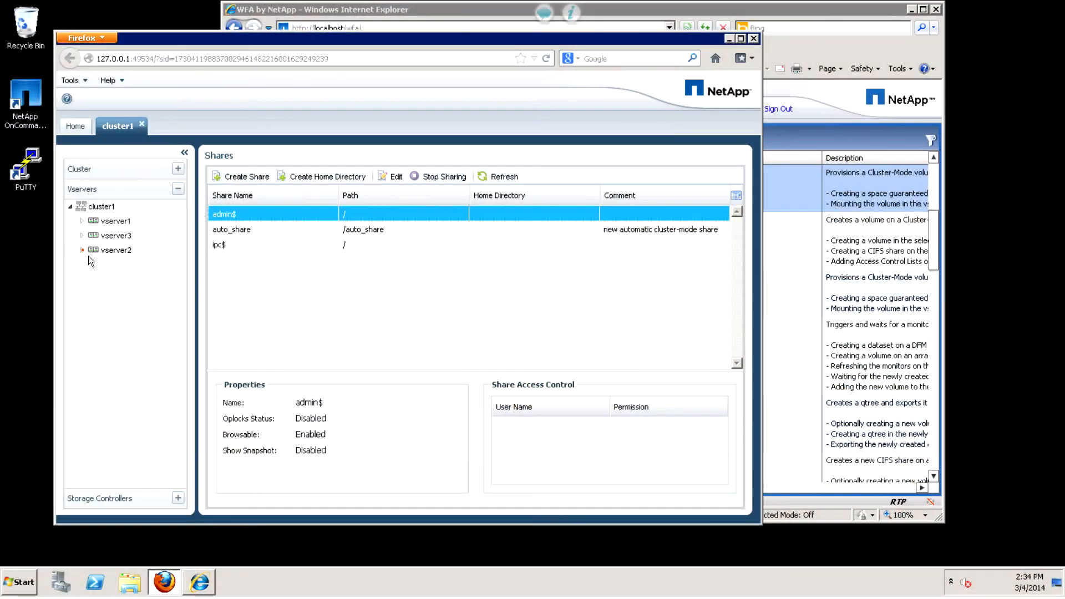
left_click(84, 252)
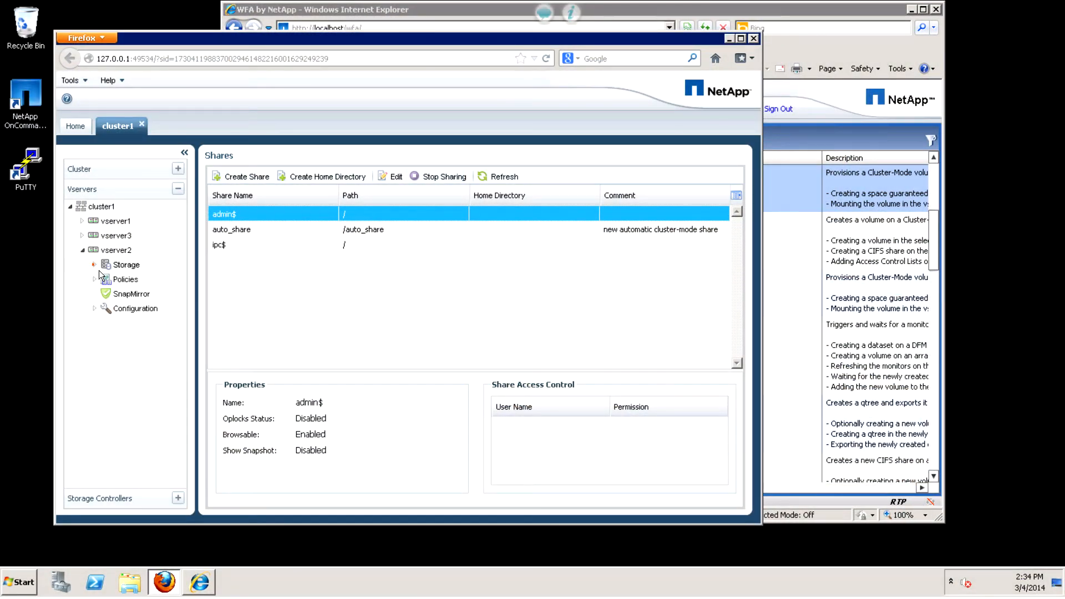
left_click(98, 271)
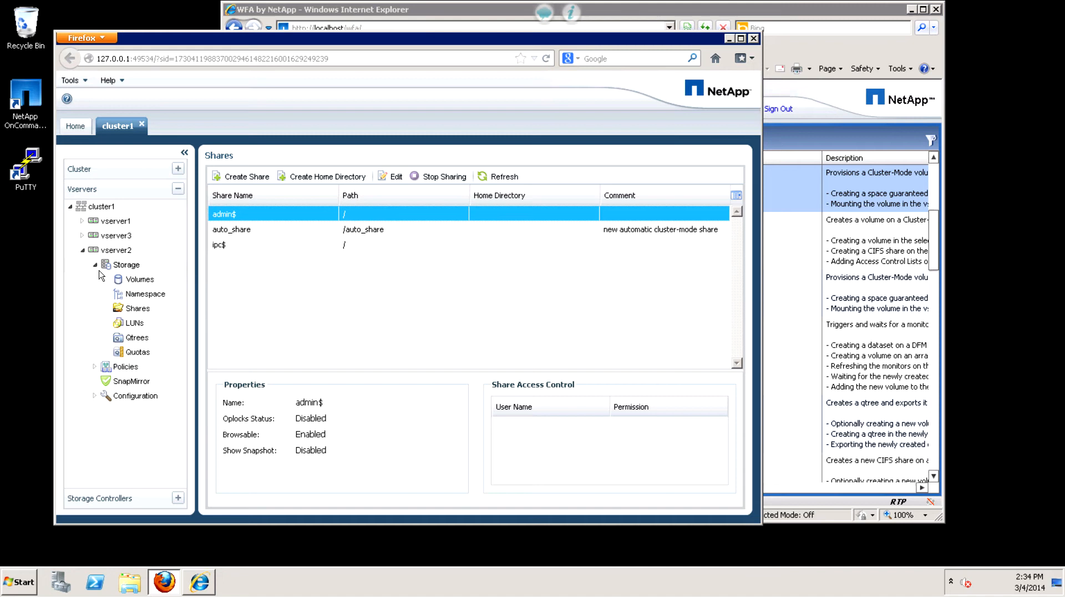
left_click(135, 284)
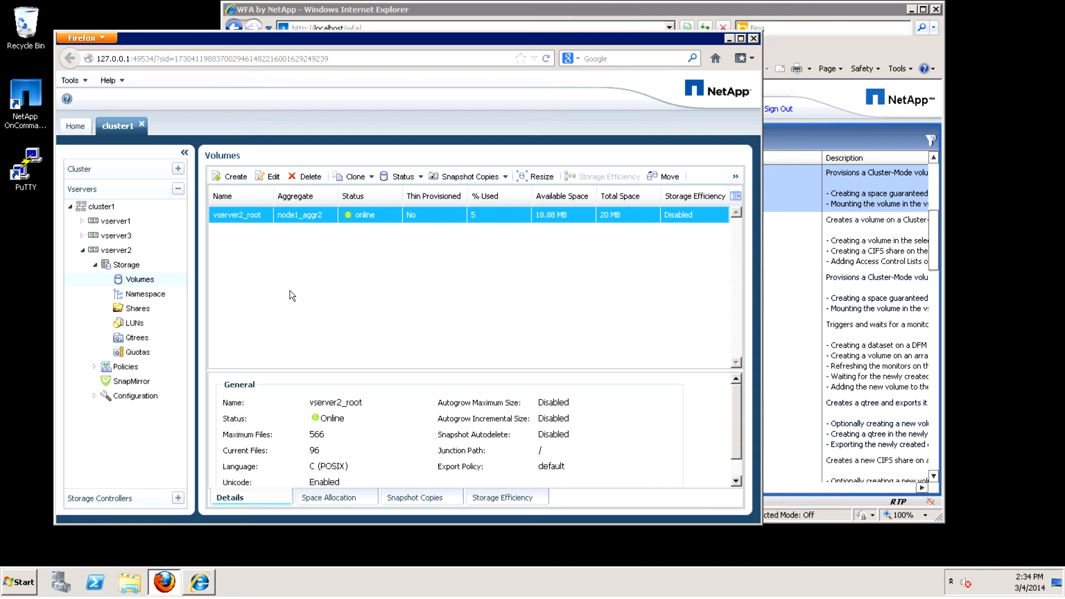
left_click(142, 314)
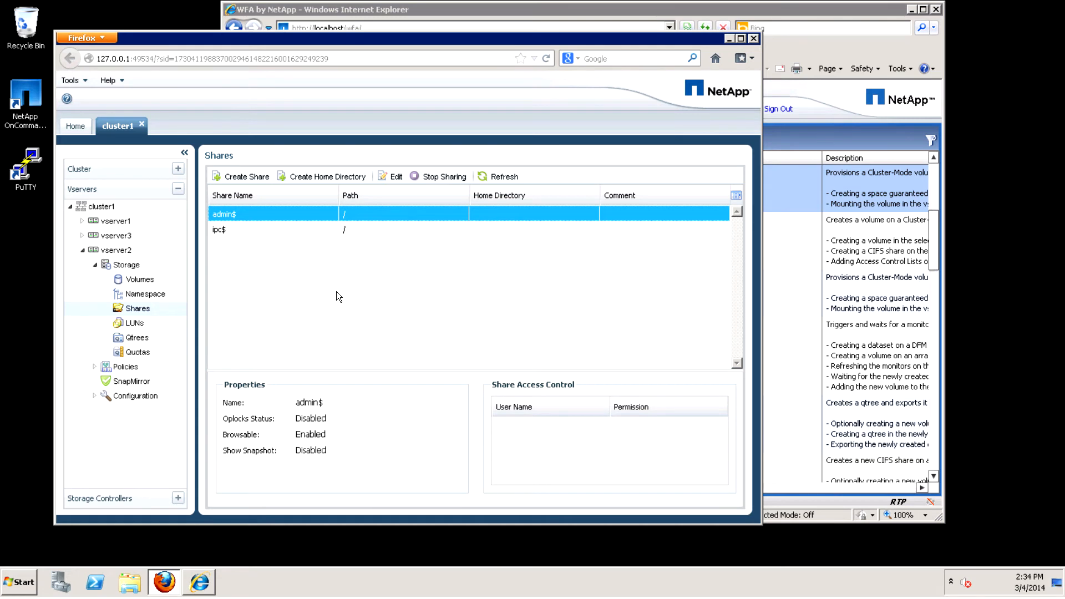
Switch back to the WFA by NetApp window and start executing 'Create a Cluster-Mode Volume With A CIFS Share' with vserver2 as the Vserver.
left_click(845, 18)
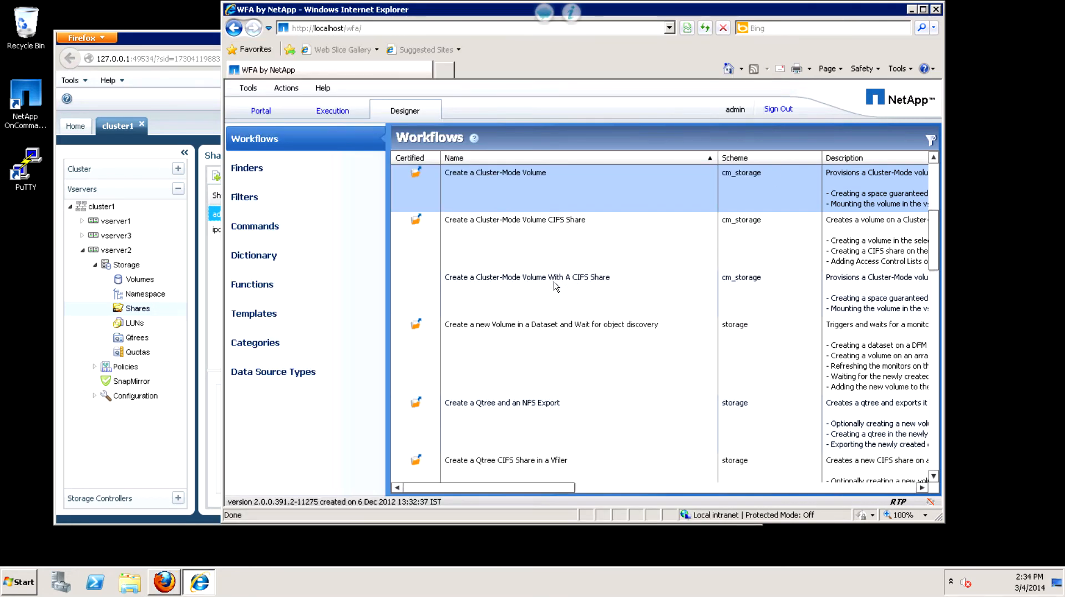
right_click(518, 288)
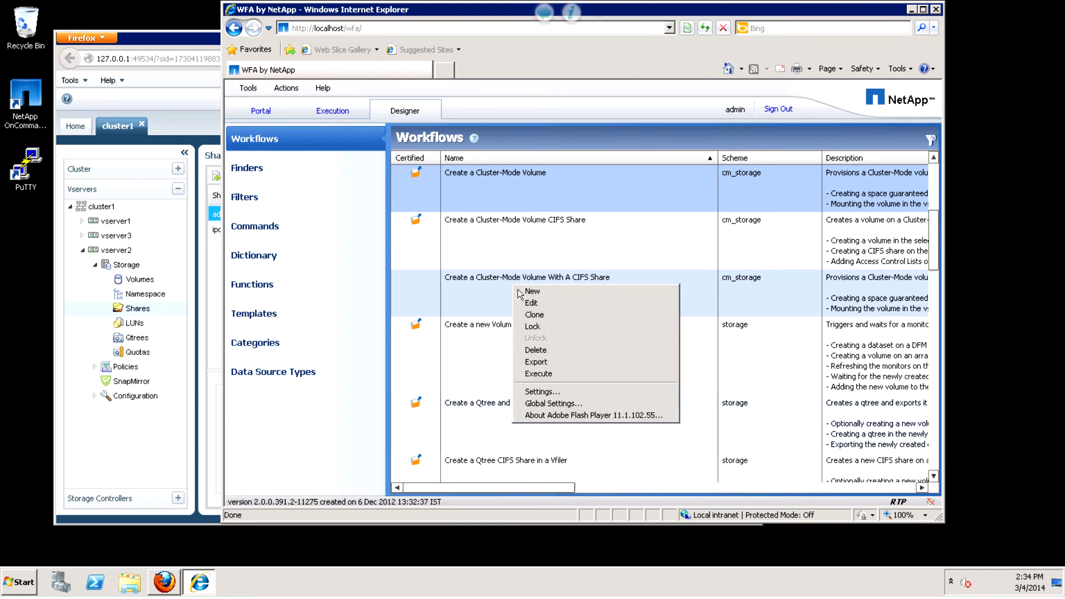
left_click(550, 375)
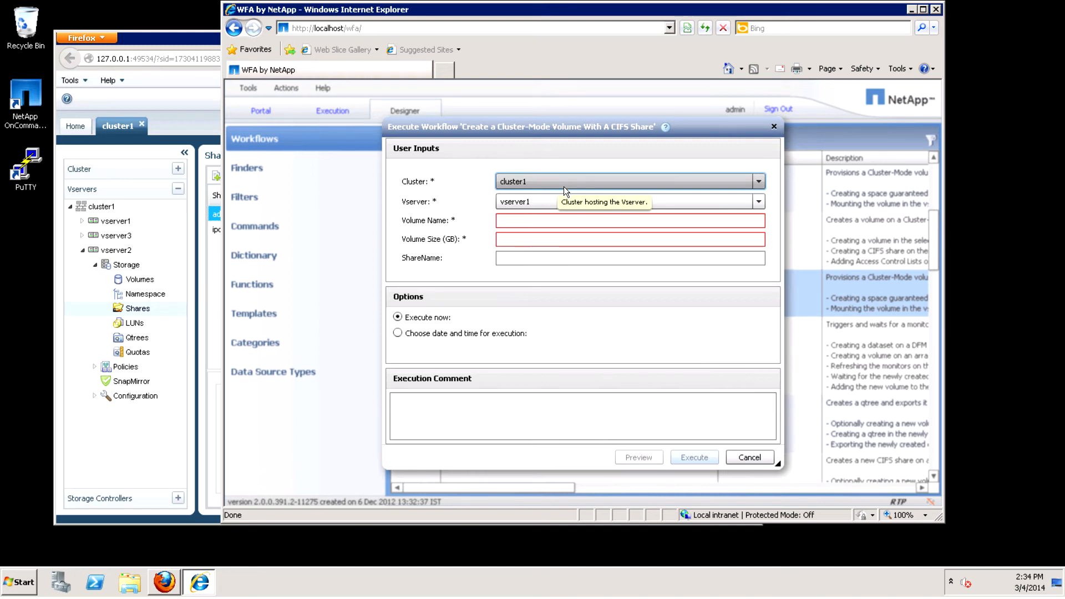
left_click(763, 209)
left_click(543, 235)
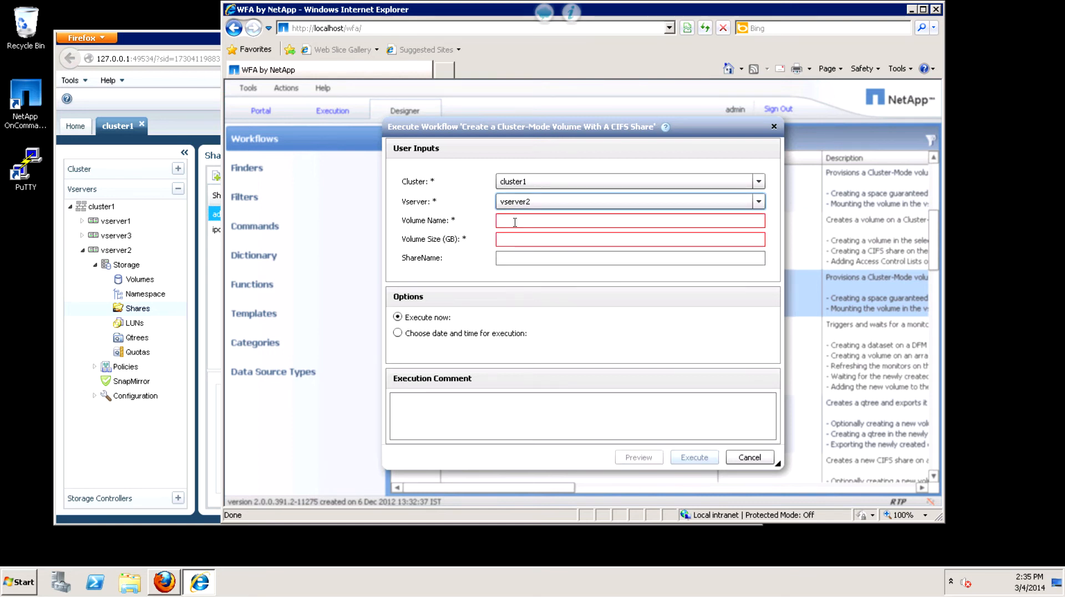
Enter Ash_Vol as the volume name and 1 GB as the volume size.
left_click(516, 223)
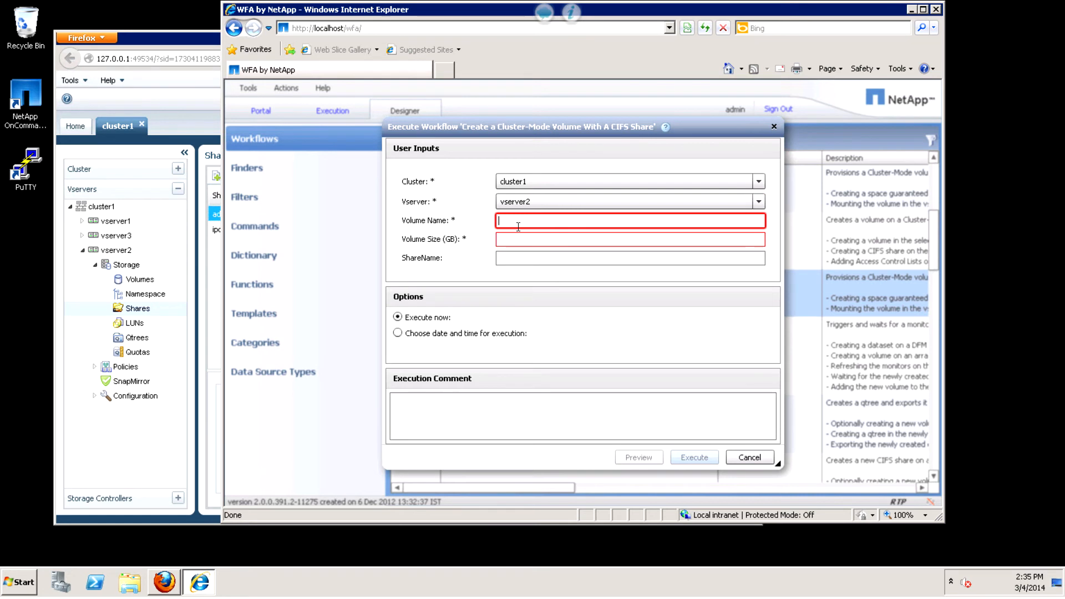
type("Ash")
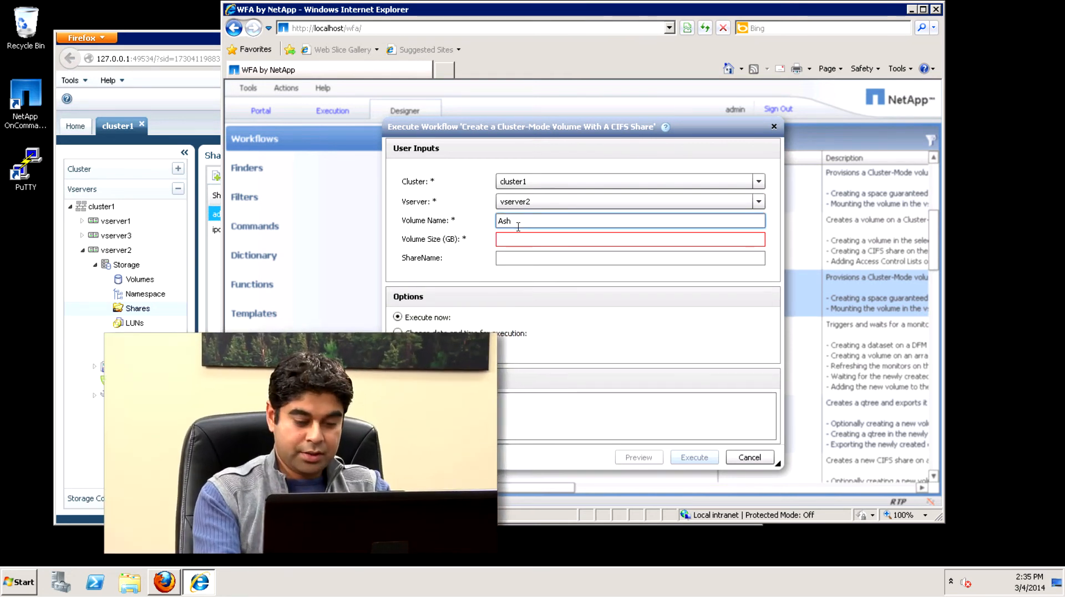
type("_Vo")
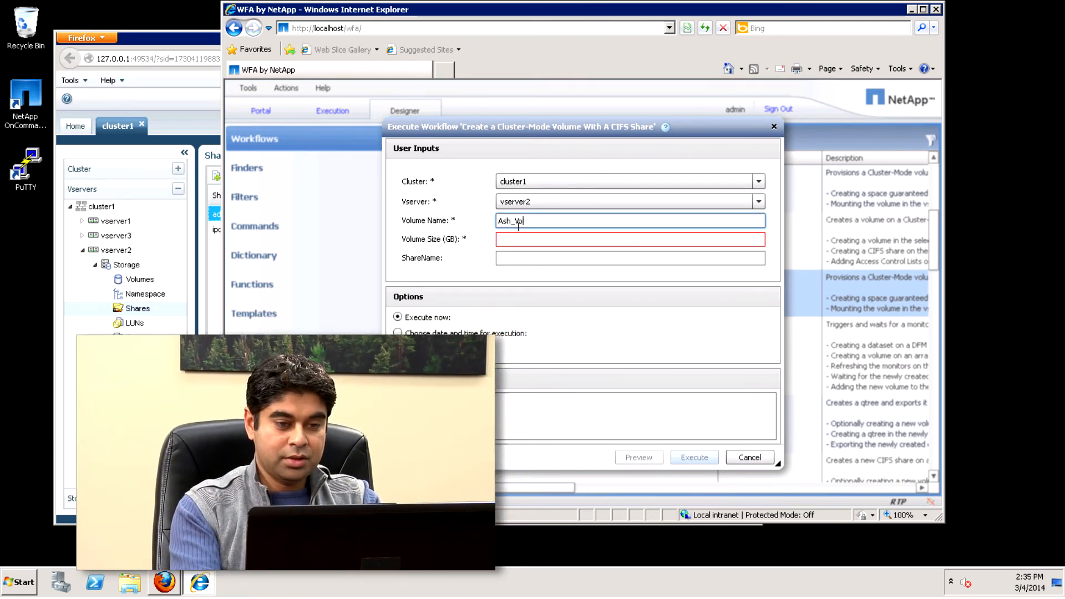
type("l")
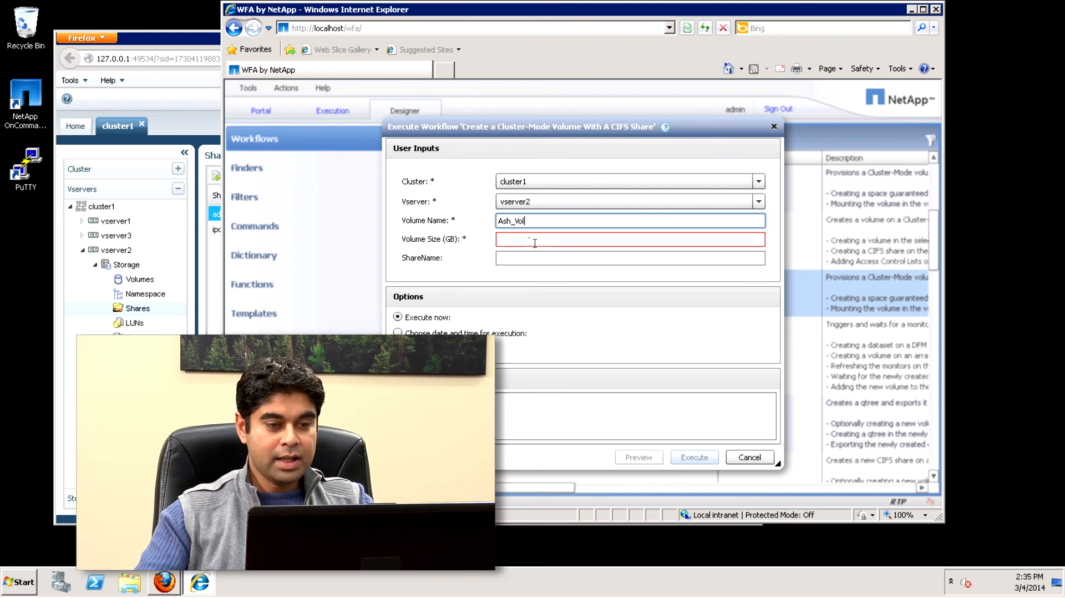
left_click(535, 240)
type("1")
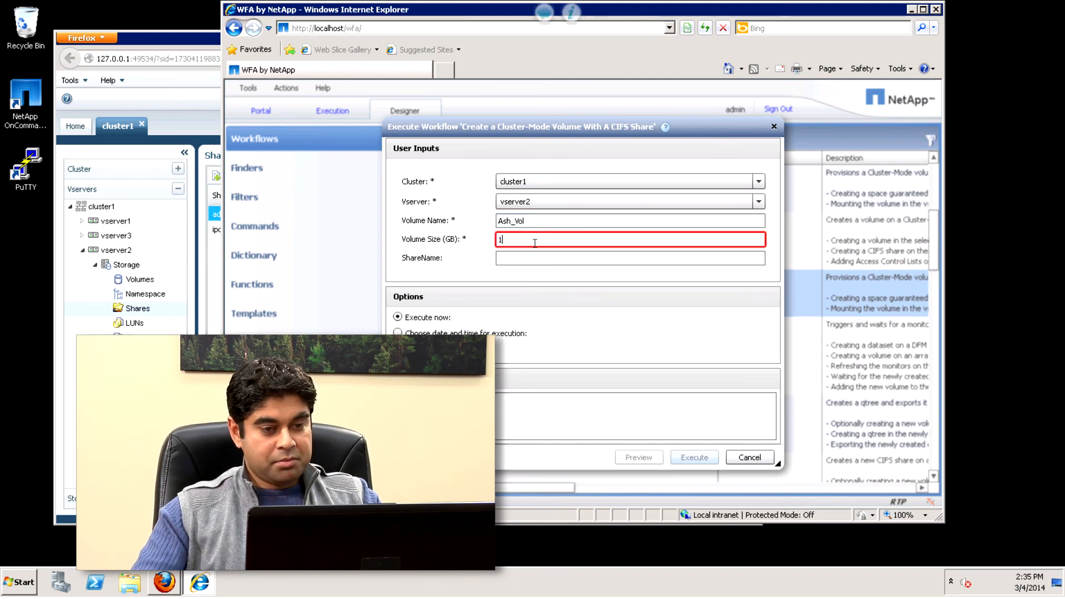
Set the ShareName to Ash_Share, execute the workflow immediately, and close the execution window when it has run.
left_click(516, 260)
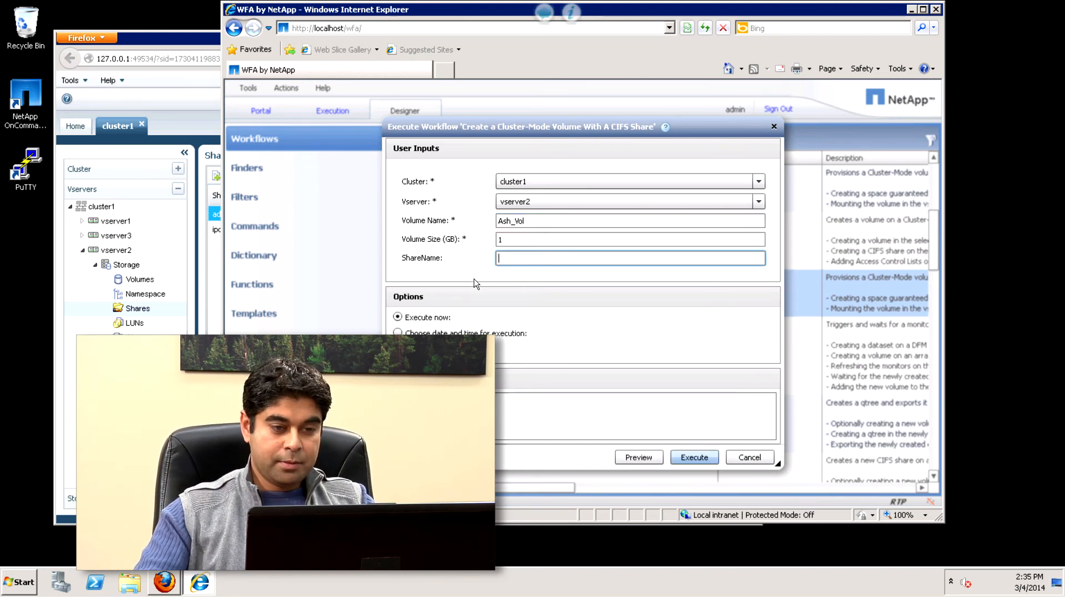
type("A")
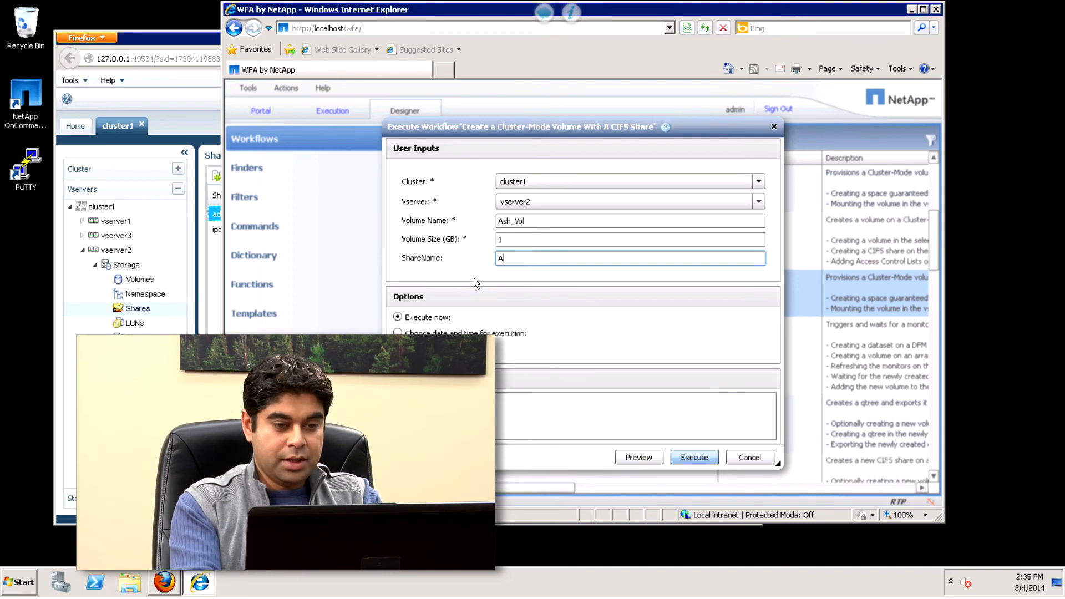
type("sh_Share")
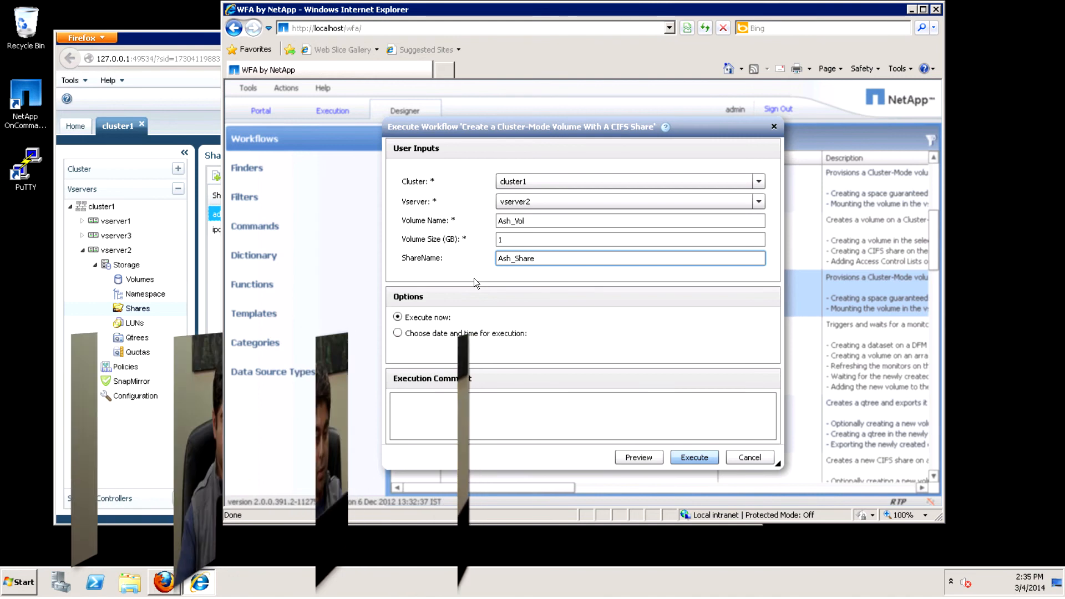
left_click(694, 458)
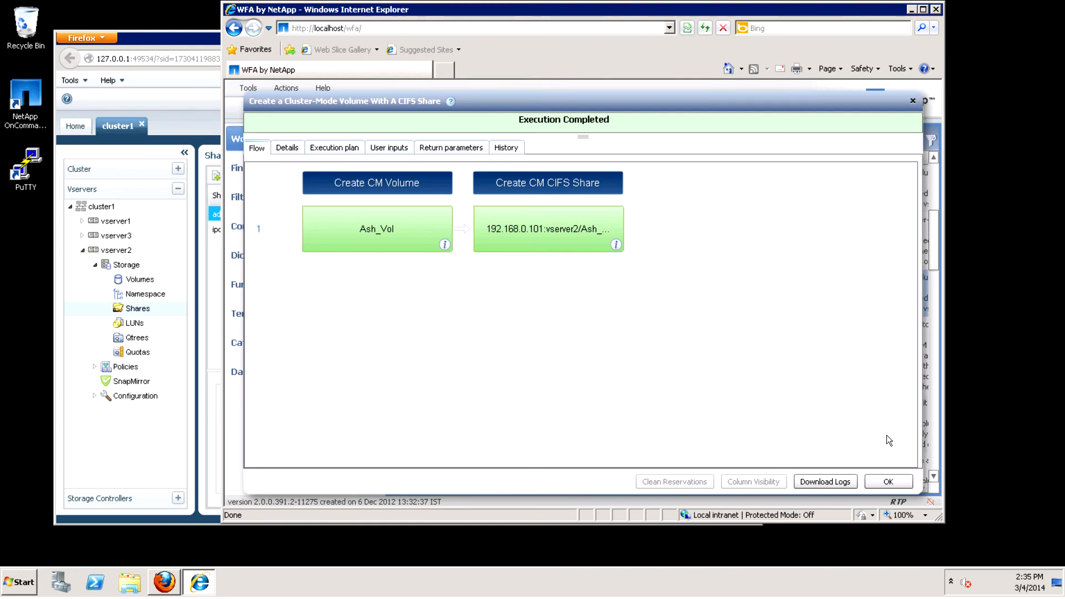
left_click(884, 479)
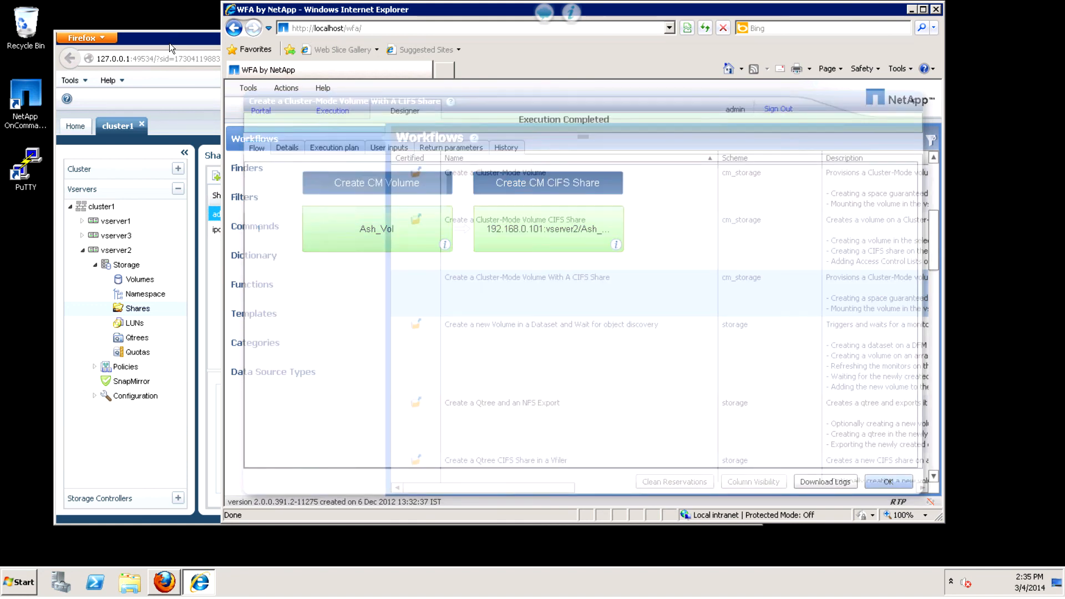
Return to the Firefox window and verify the new Ash_Vol volume and Ash_Share share on vserver2.
left_click(169, 43)
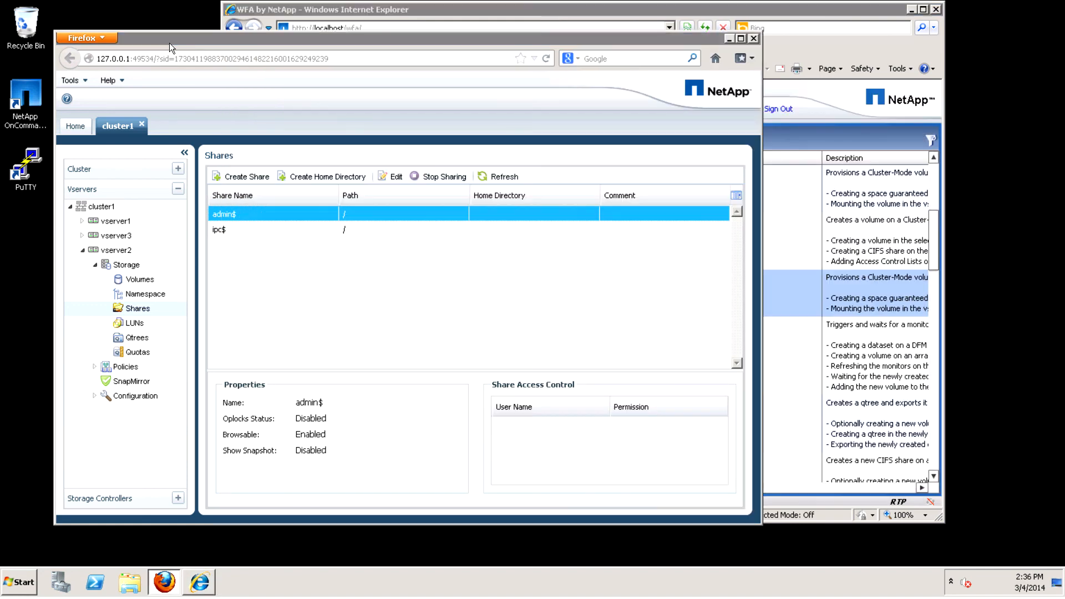
left_click(147, 283)
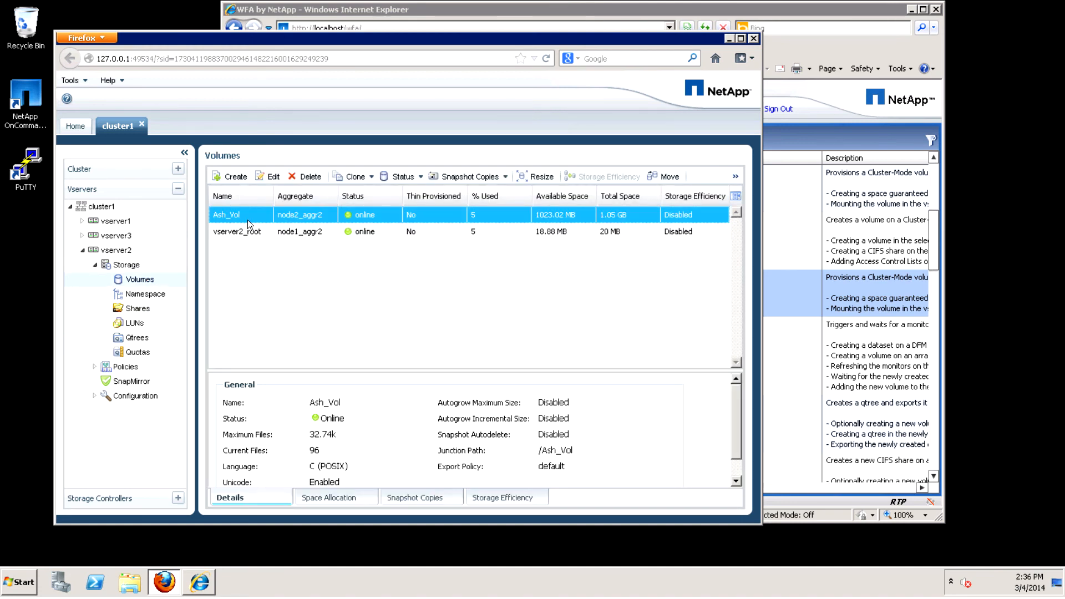
left_click(144, 314)
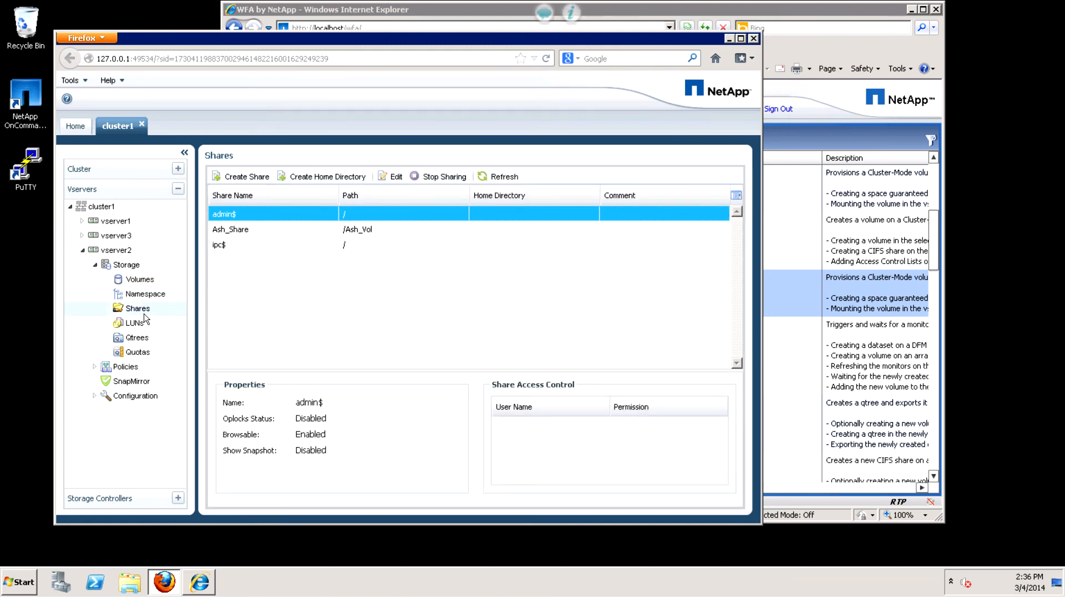